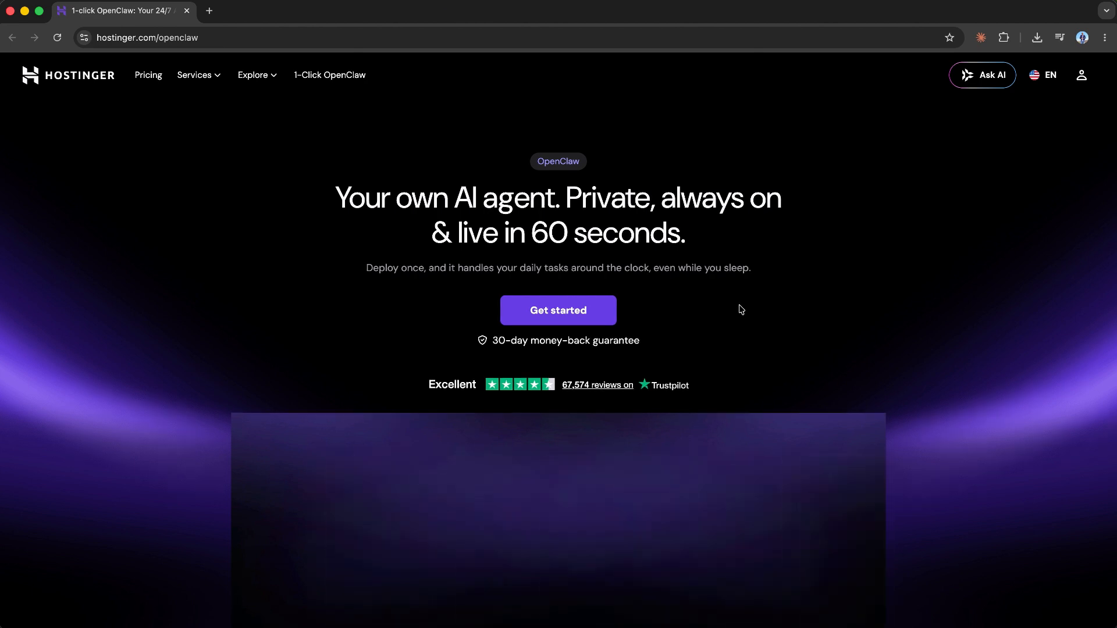
- Choose the OpenClaw on VPS plan and keep the 24-month billing period in the cart
scroll(741, 299, "down", 1)
scroll(741, 298, "down", 12)
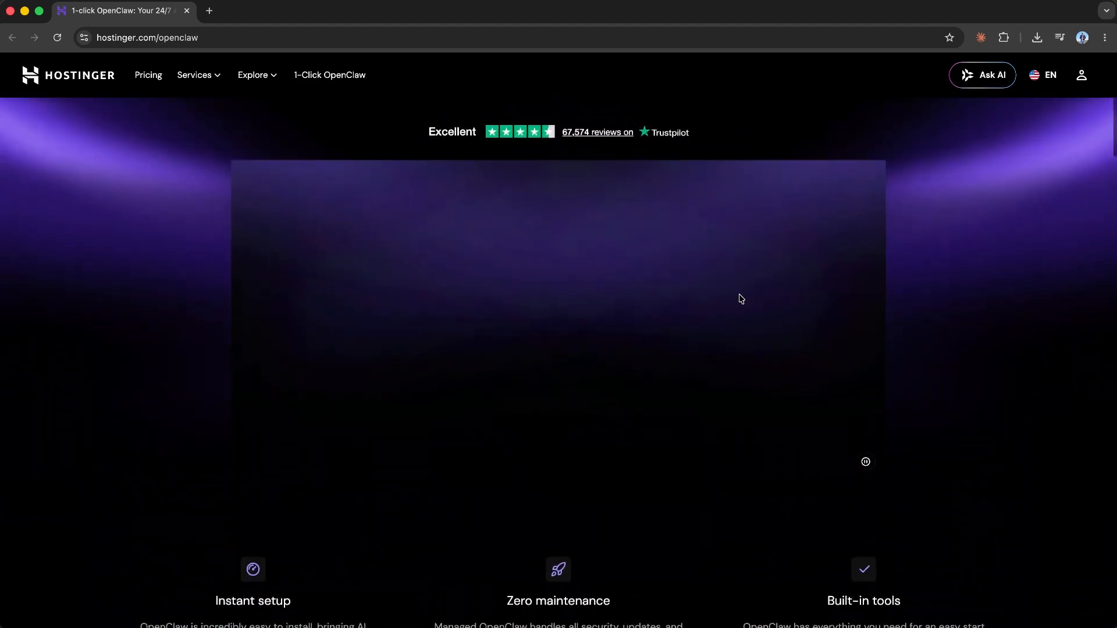
scroll(740, 299, "down", 4)
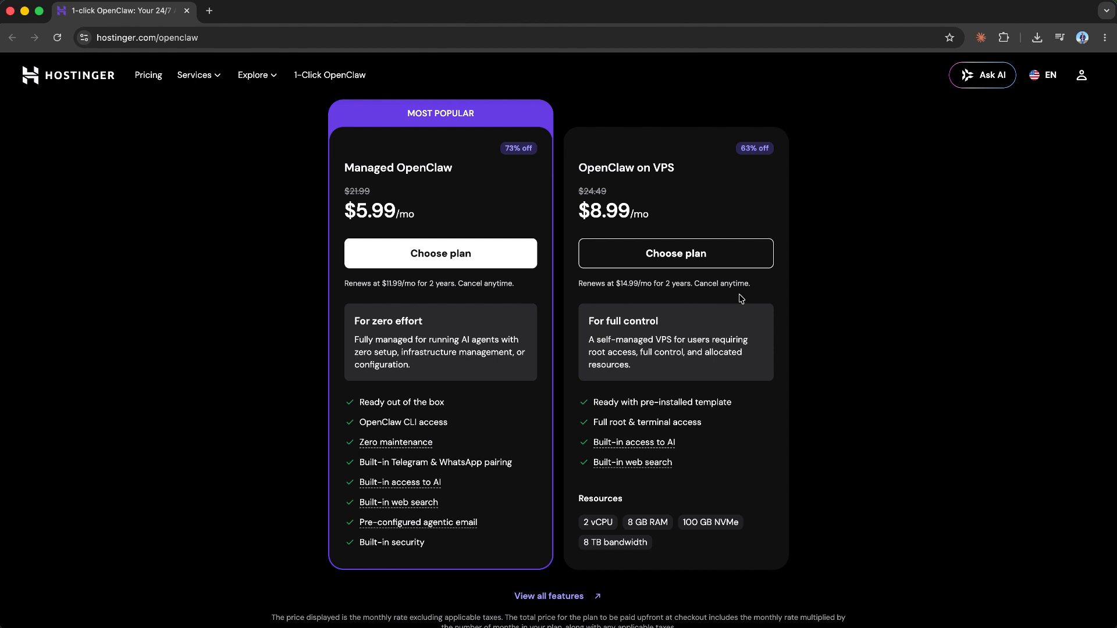
left_click(712, 253)
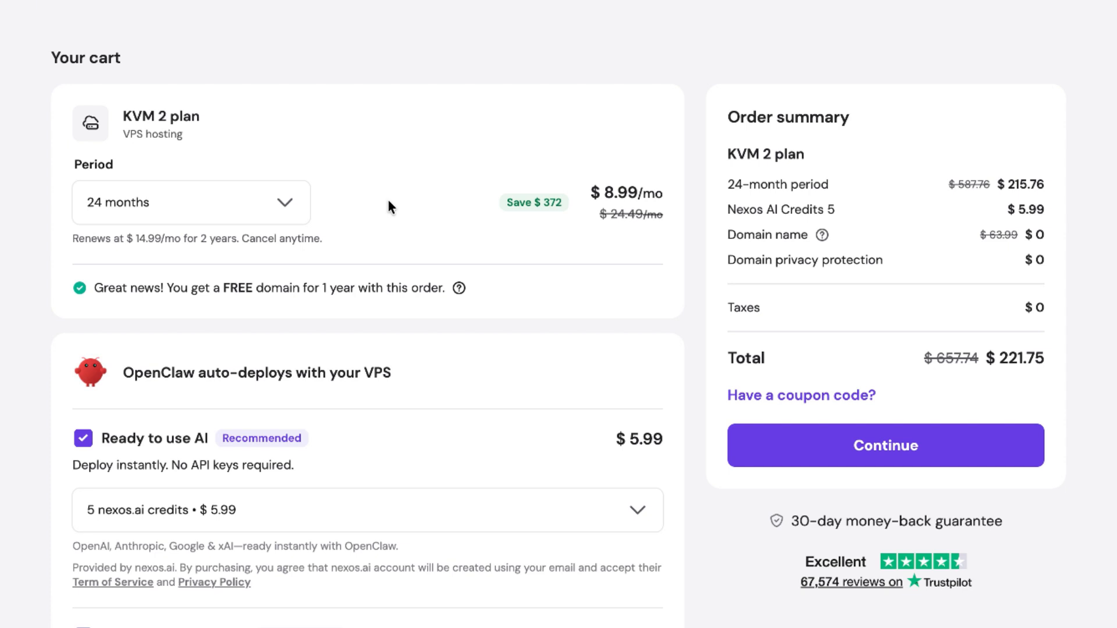
left_click(282, 207)
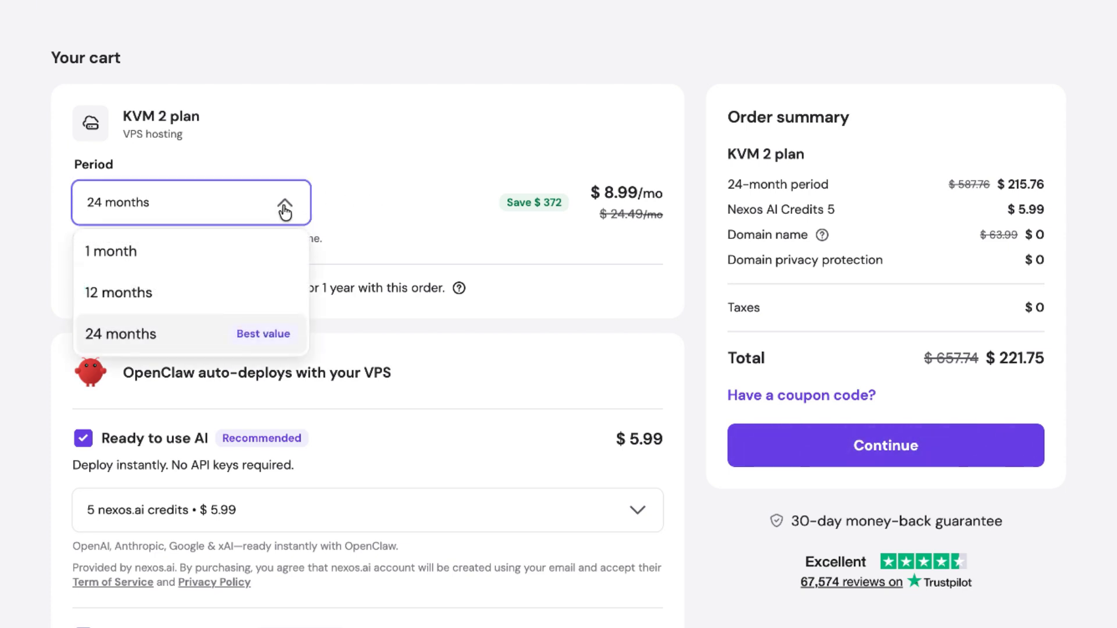
left_click(352, 208)
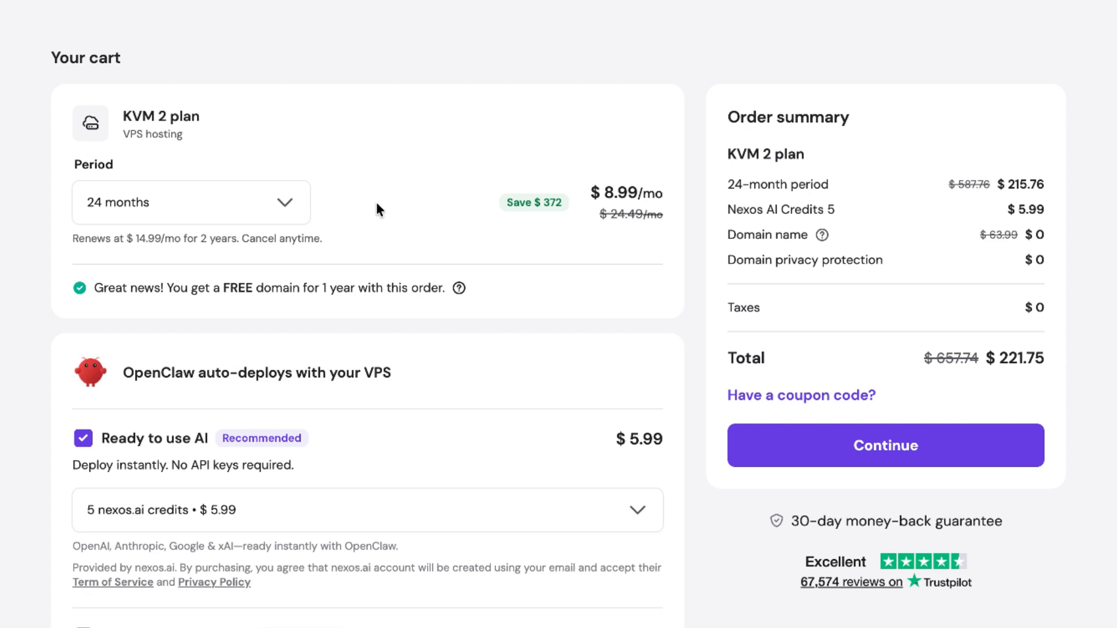
- Apply the coupon code CODEANDCREATE to the KVM 2 plan order
left_click(808, 396)
type("C")
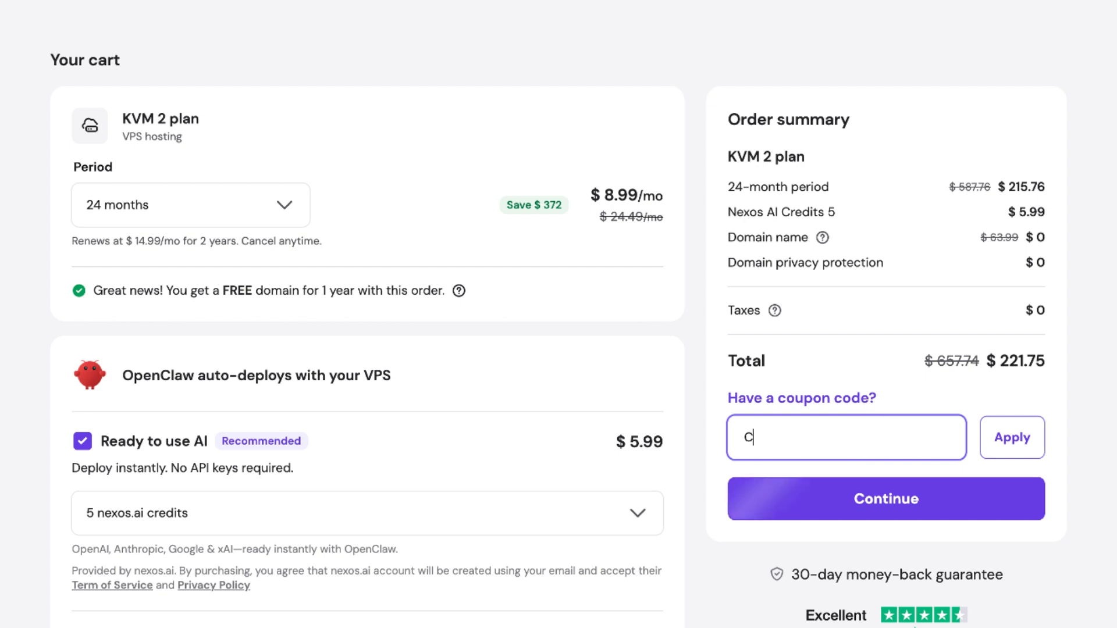
type("ODEANDCREATE")
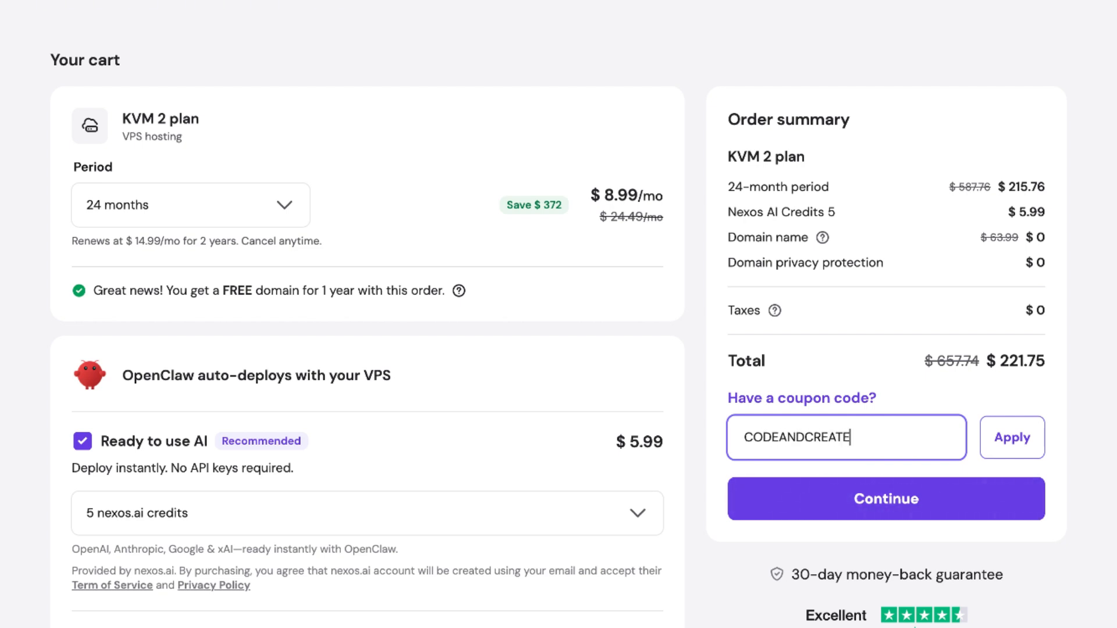
left_click(1025, 442)
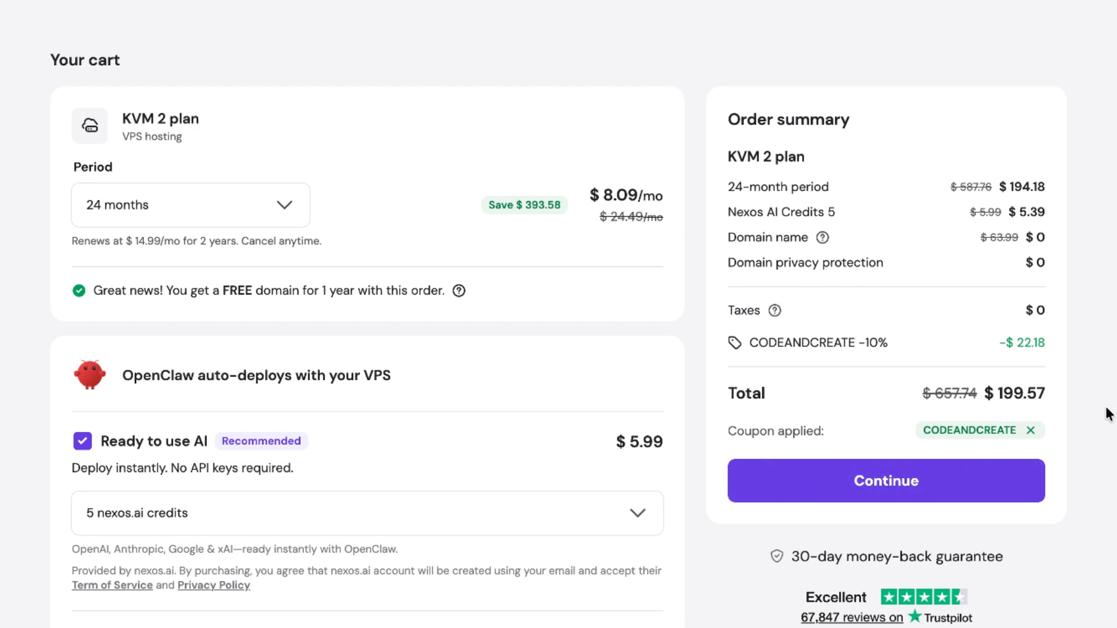
- Add the Instant web scraping option with 1000 Oxylabs AI Studio credits to the order
scroll(505, 407, "down", 3)
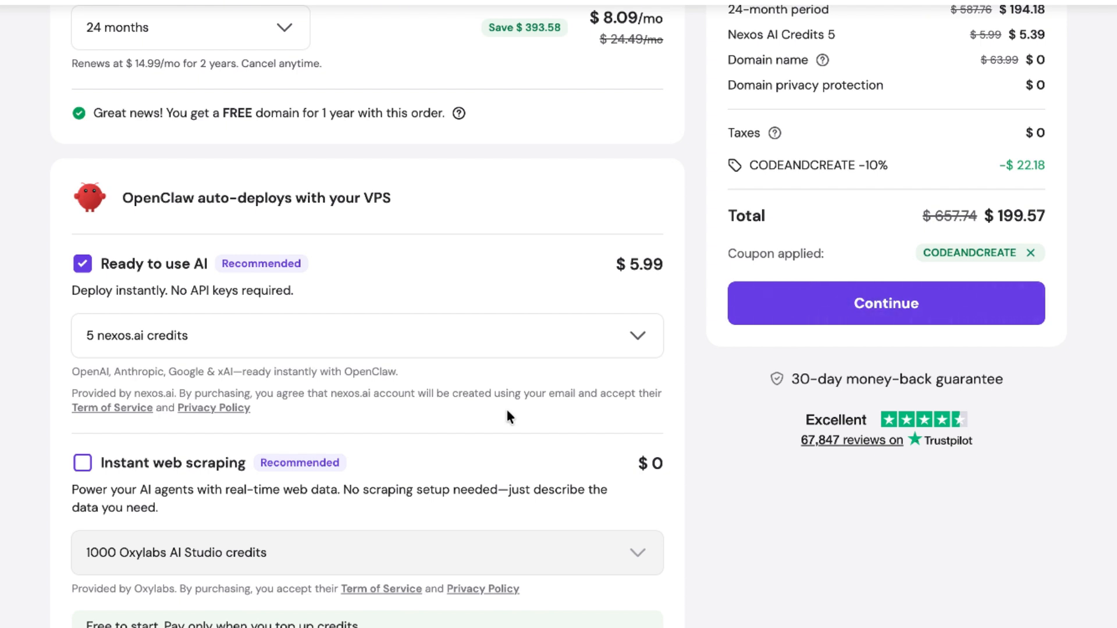
scroll(507, 415, "down", 1)
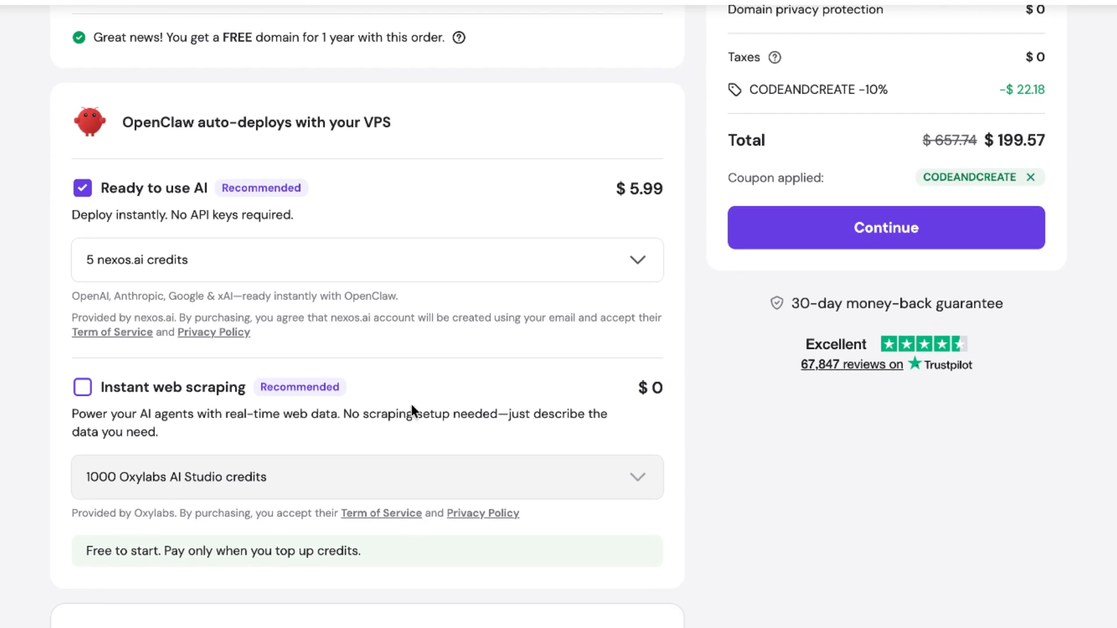
left_click(81, 387)
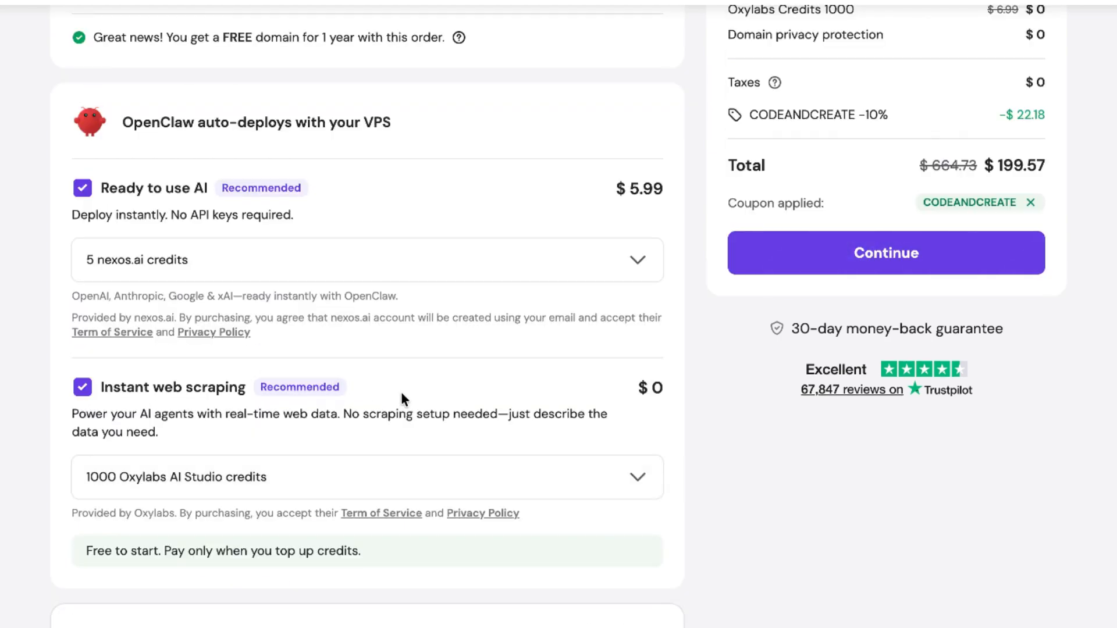
scroll(402, 393, "down", 1)
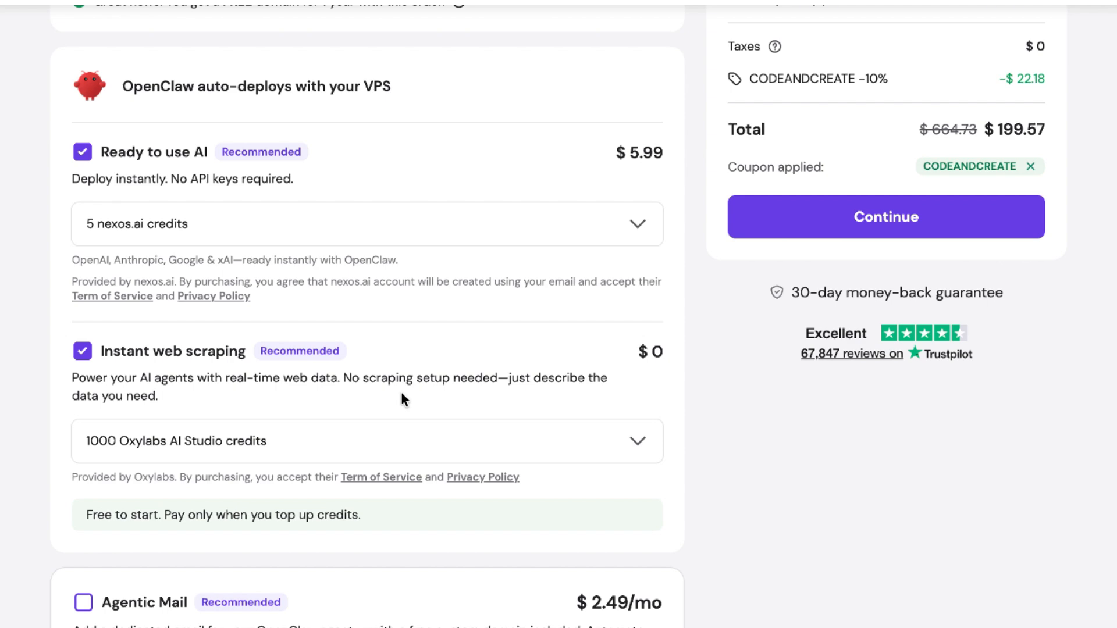
scroll(401, 399, "down", 7)
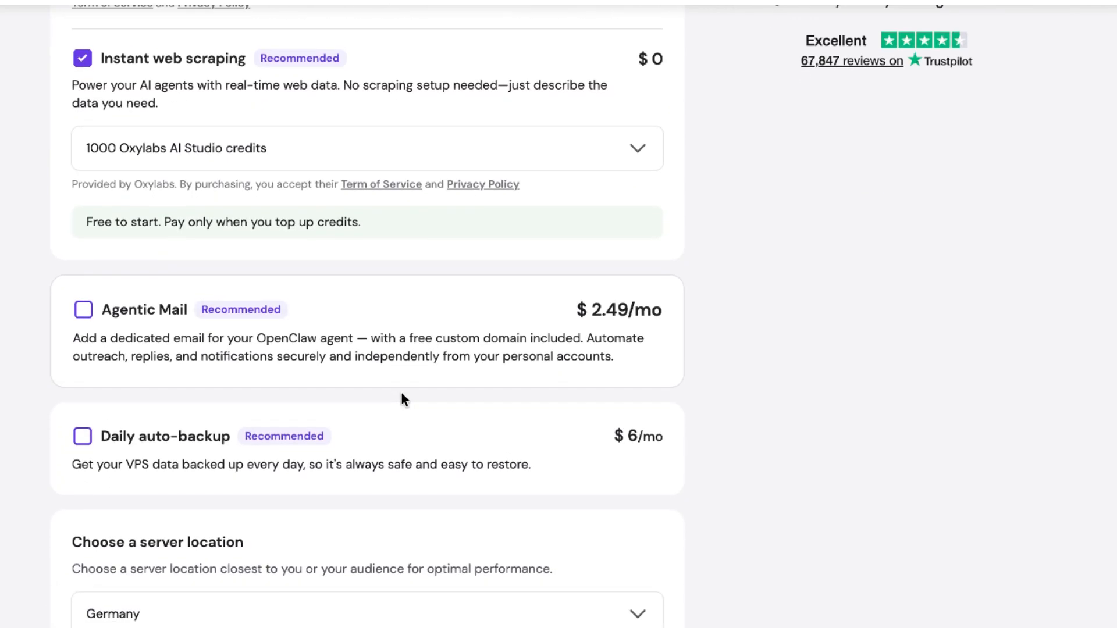
scroll(402, 399, "down", 1)
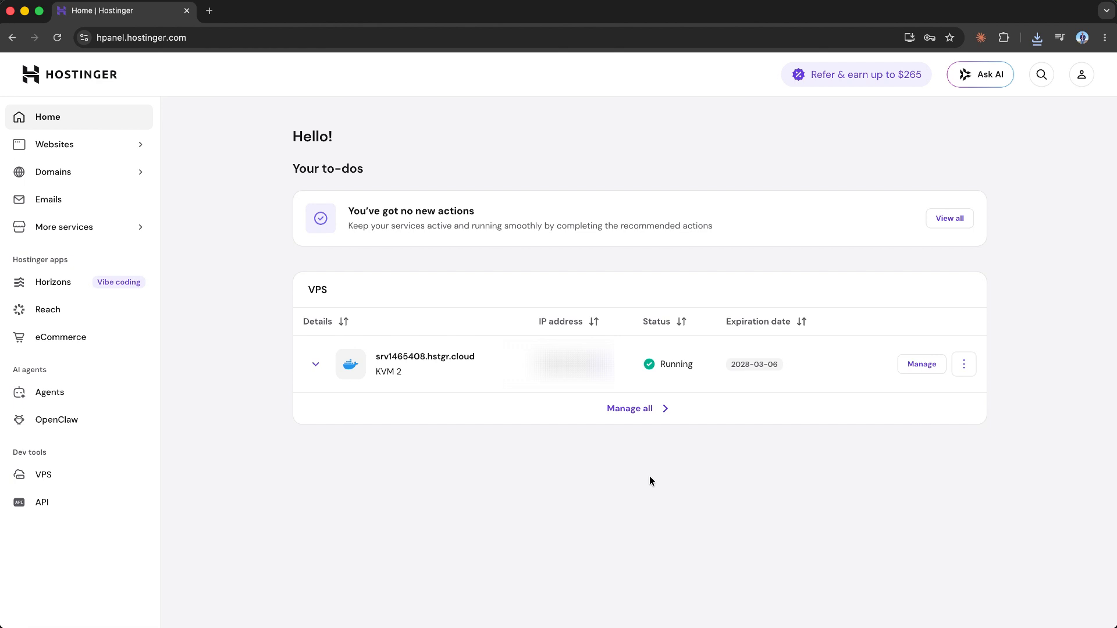
- Open the Docker Manager of the KVM 2 server and start a one click deploy
left_click(931, 366)
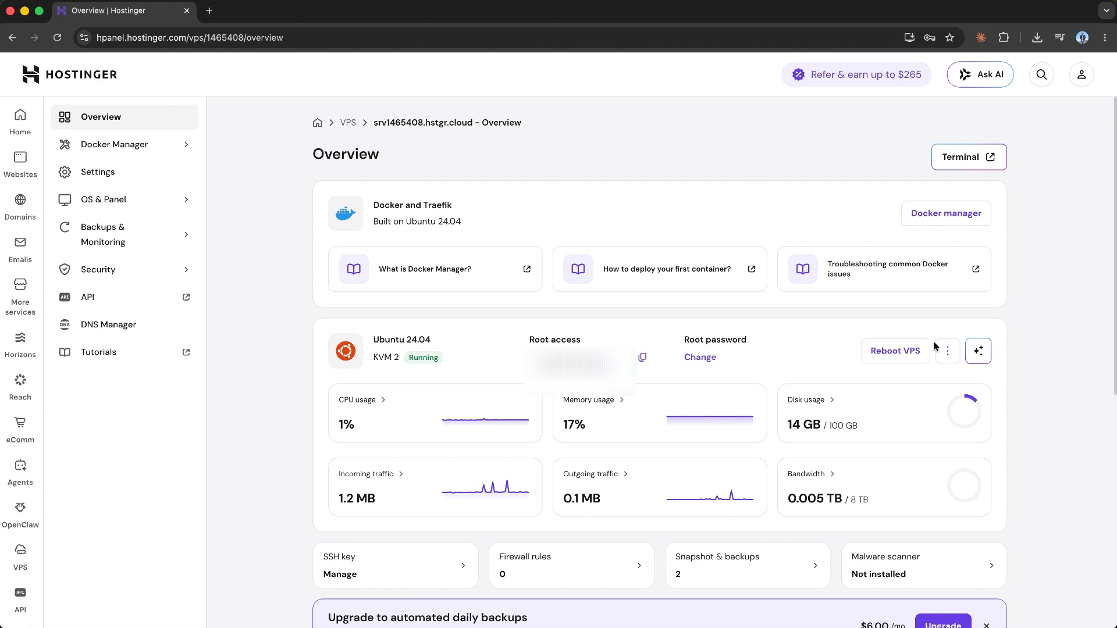
left_click(957, 221)
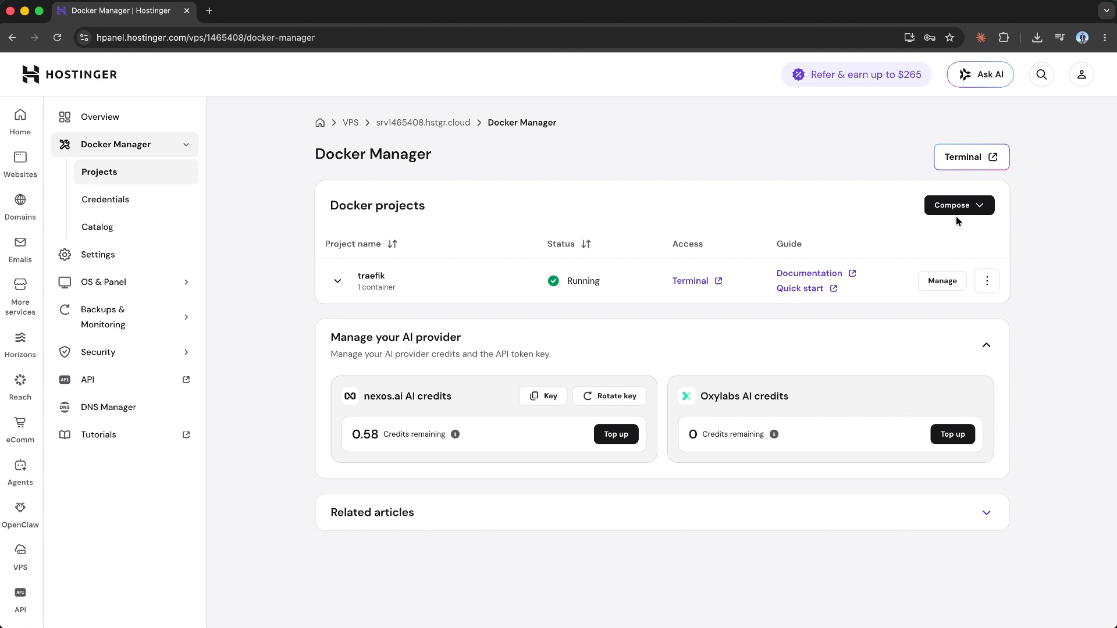
left_click(958, 208)
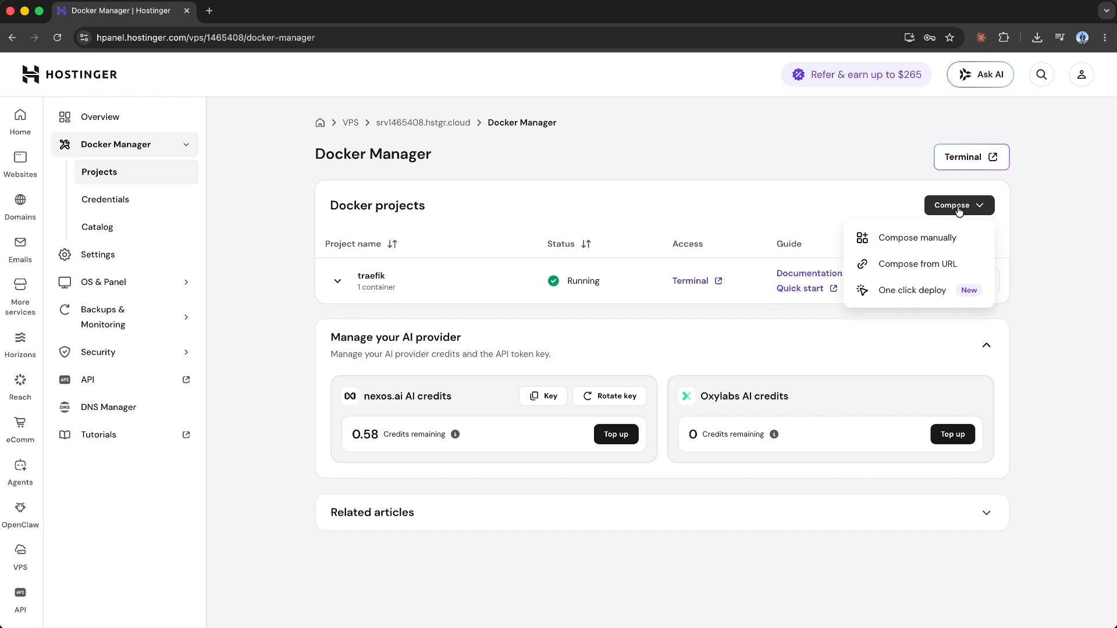
left_click(932, 299)
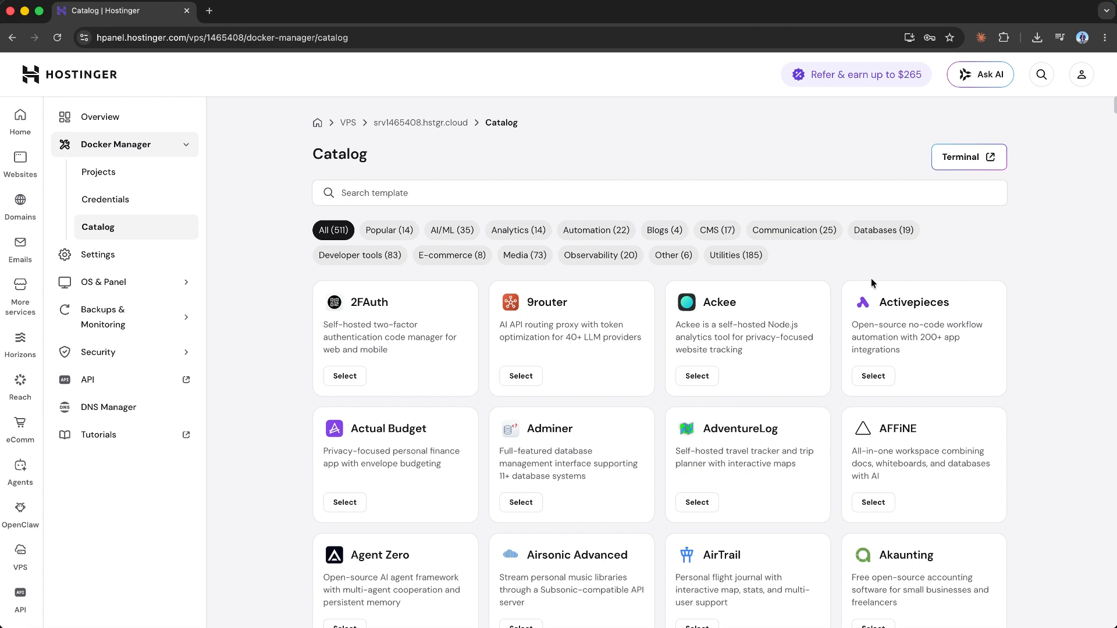
- Search the template catalog for openclaw and select the OpenClaw template for deployment
left_click(418, 194)
type("openclaw")
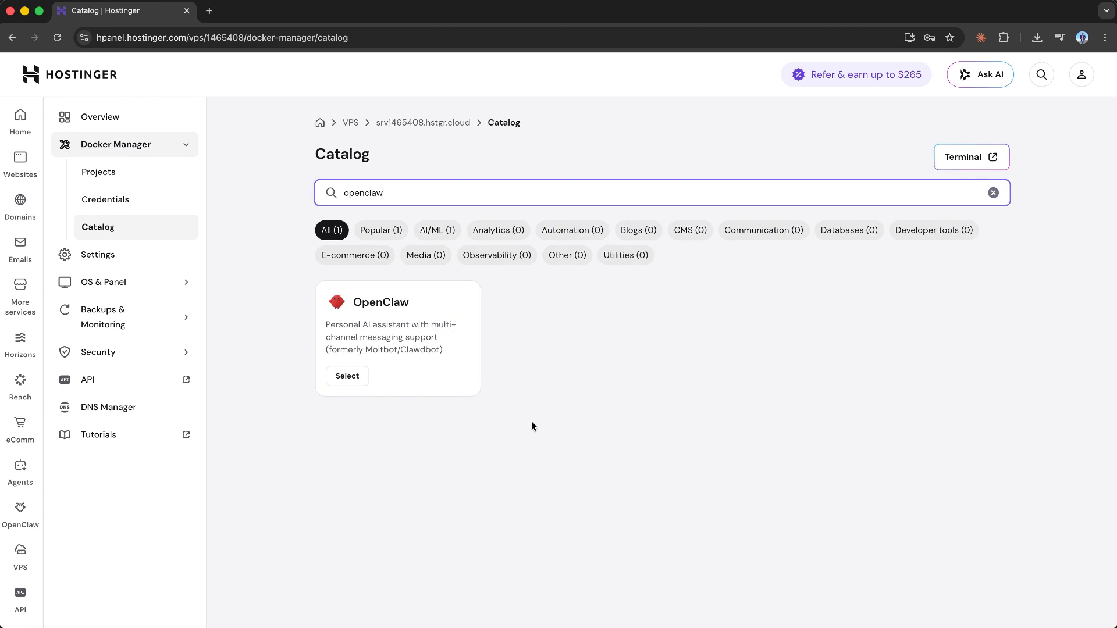
left_click(365, 381)
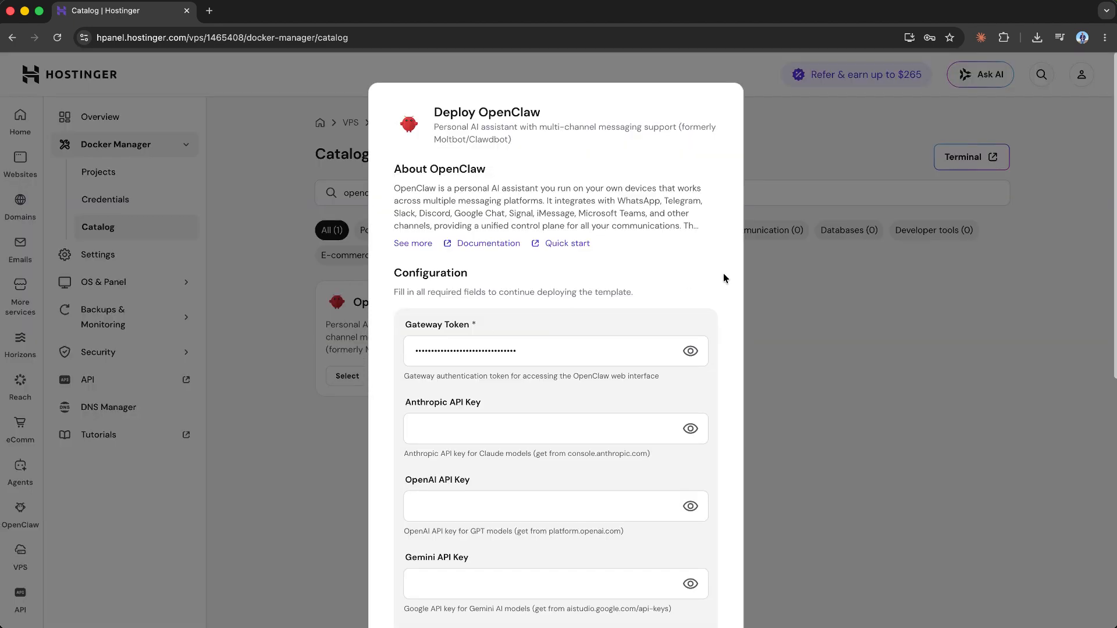
- Review the OpenClaw deployment's configuration fields, from the gateway token through the API keys to the WhatsApp number and Telegram bot token
scroll(724, 274, "down", 3)
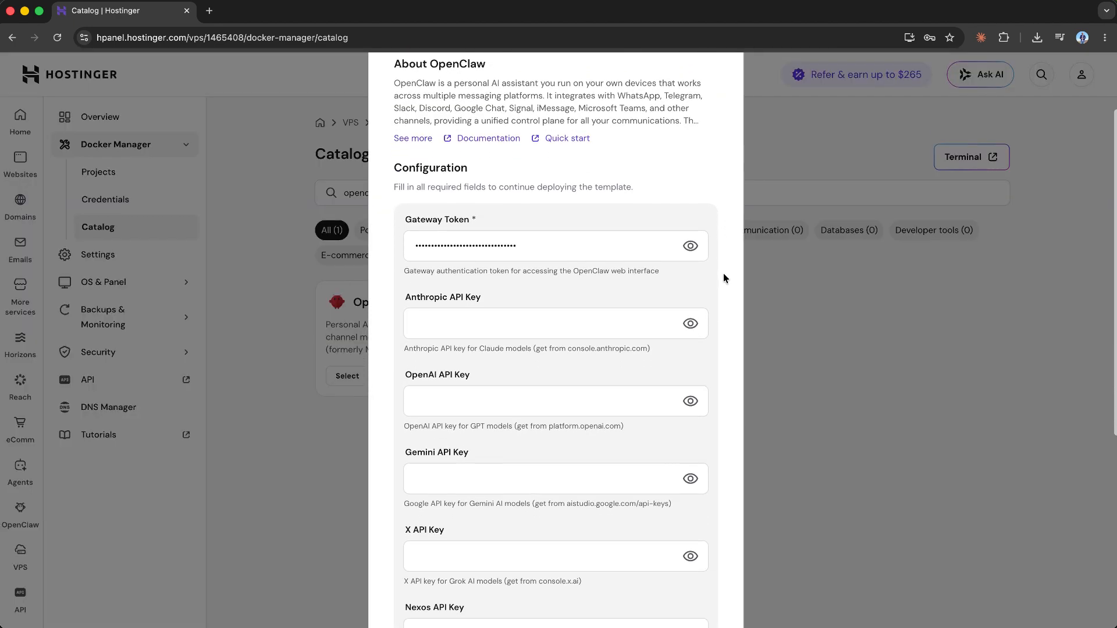
scroll(724, 278, "down", 1)
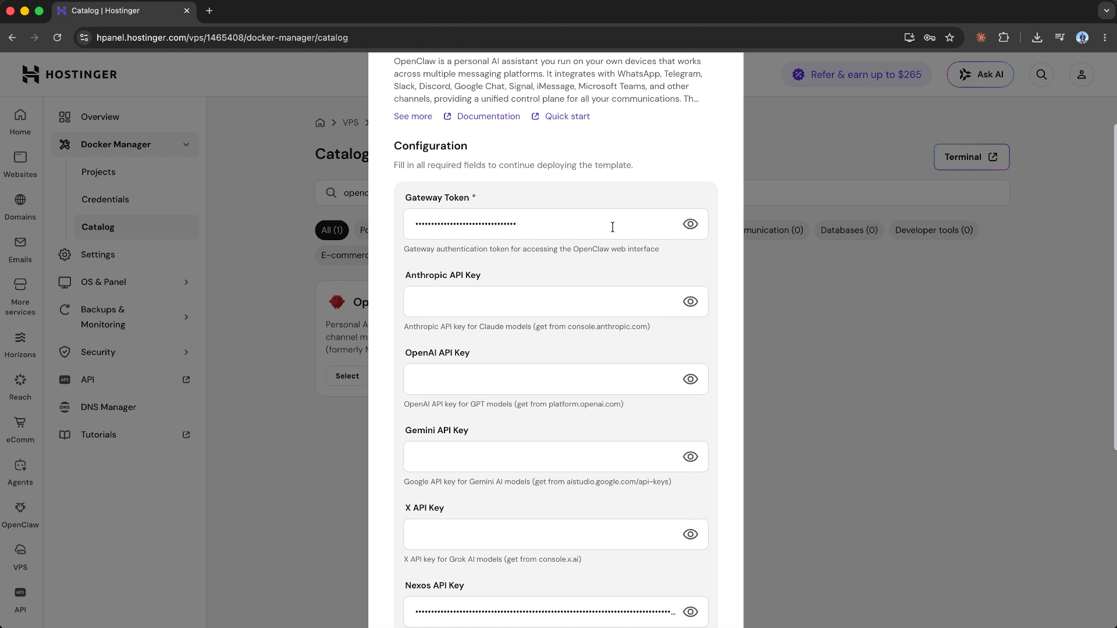
scroll(612, 226, "down", 3)
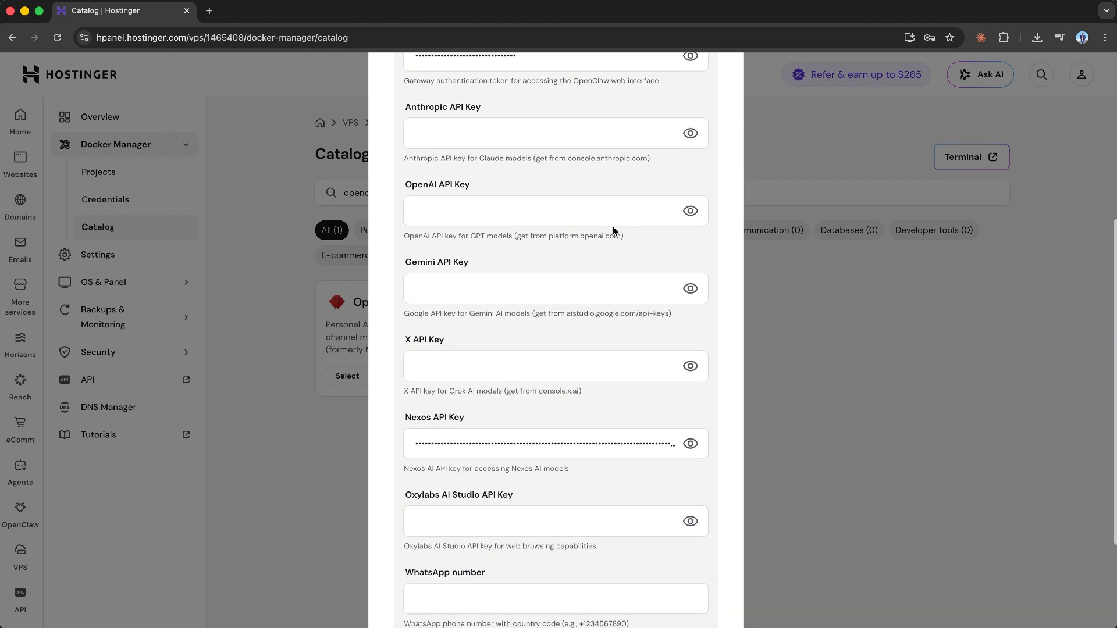
scroll(612, 228, "down", 2)
scroll(612, 229, "down", 1)
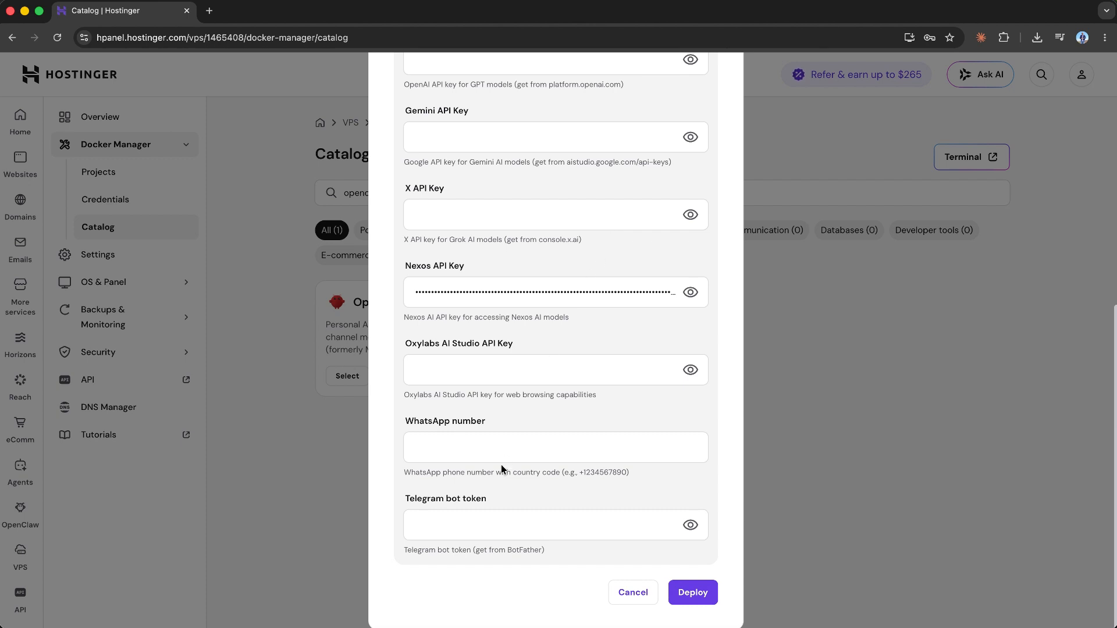
left_click(486, 445)
left_click(514, 416)
- Switch to Telegram, search for botfather and start a chat with the BotFather bot
left_click(666, 611)
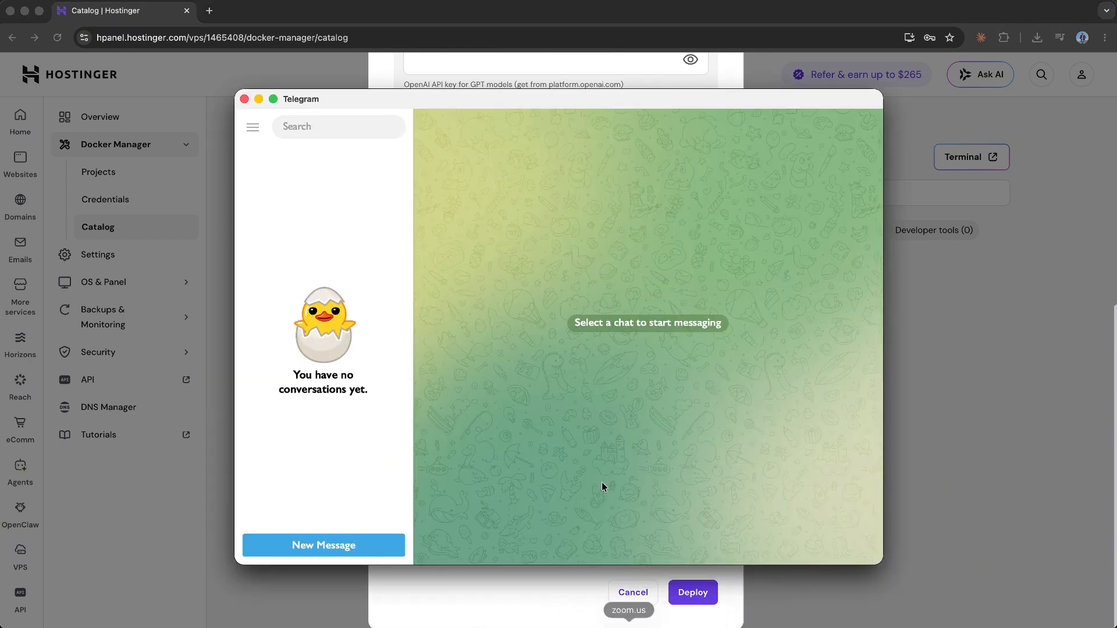
left_click(370, 135)
type("botfather")
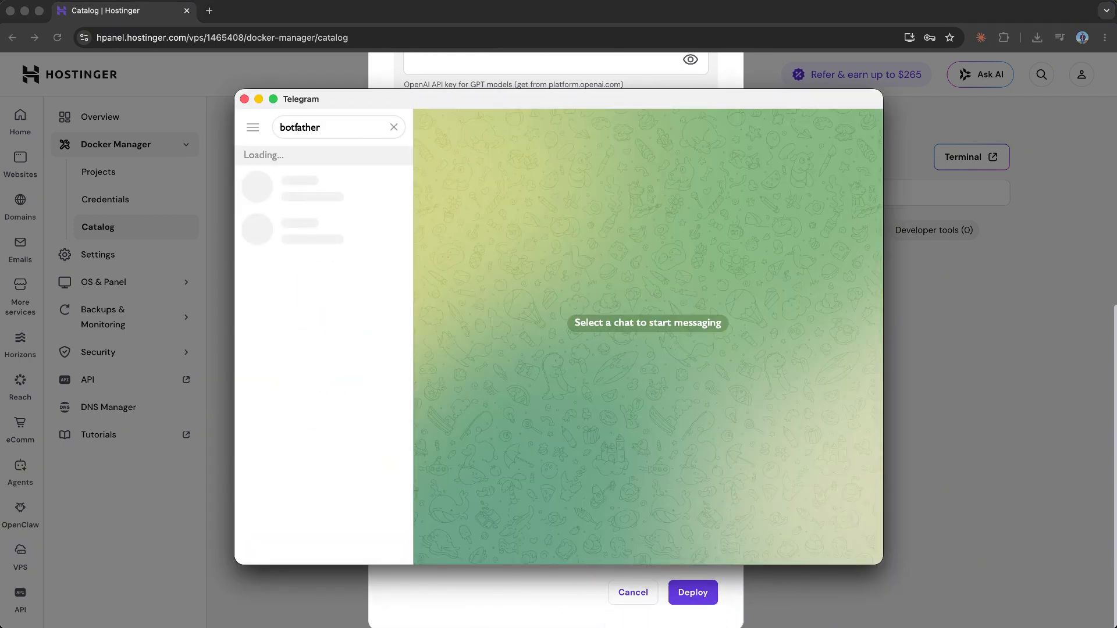
left_click(331, 227)
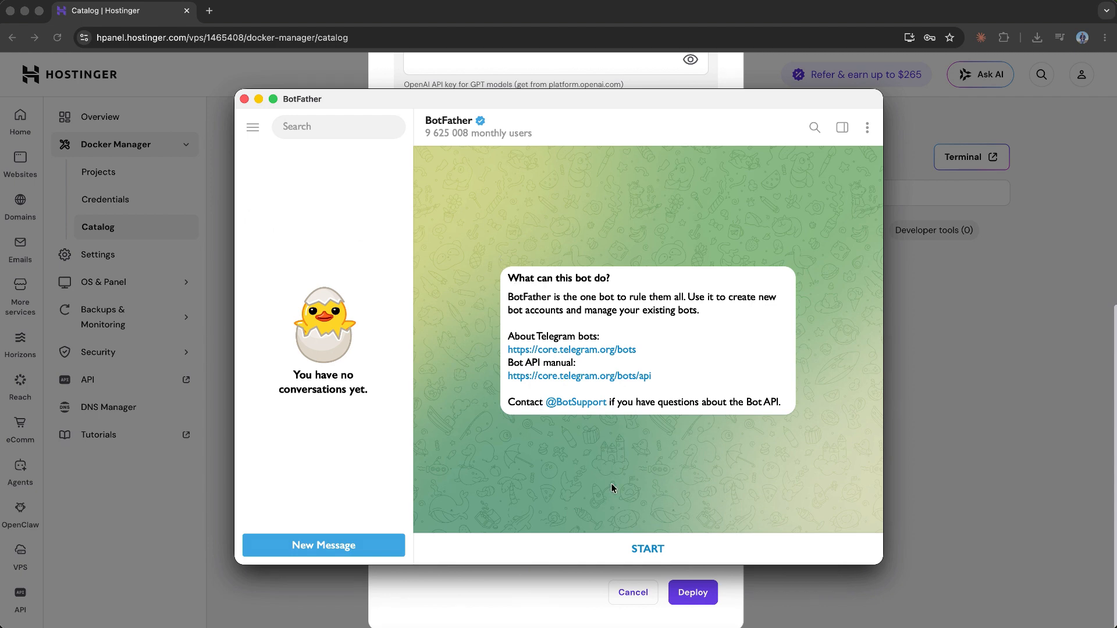
left_click(648, 550)
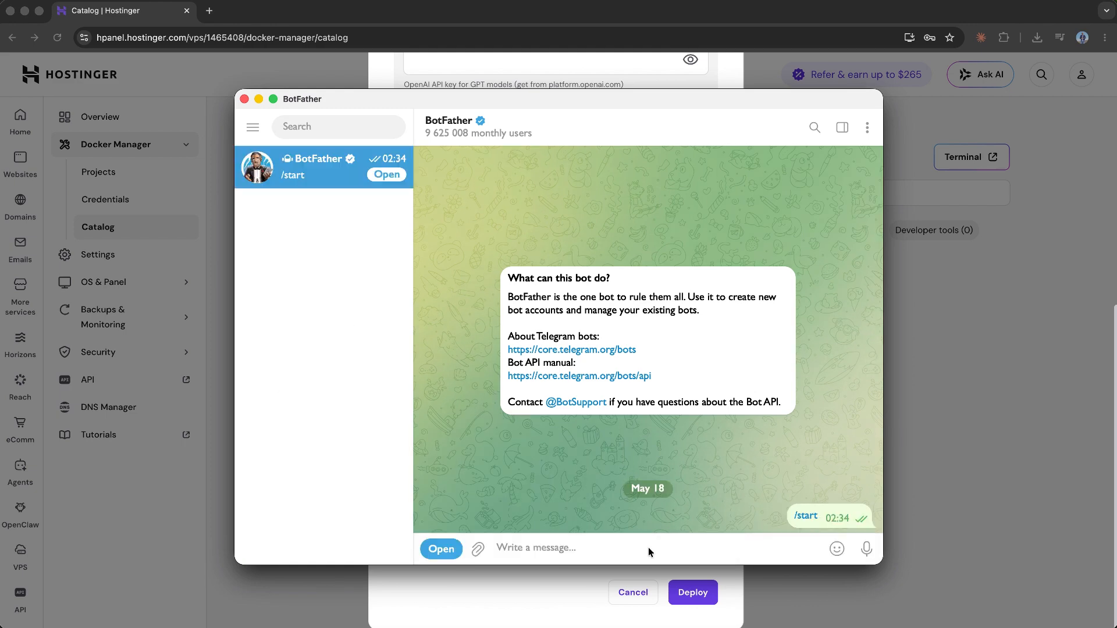
- Request a new bot from BotFather with the /newbot command and name it Jack
scroll(640, 506, "up", 5)
left_click(449, 296)
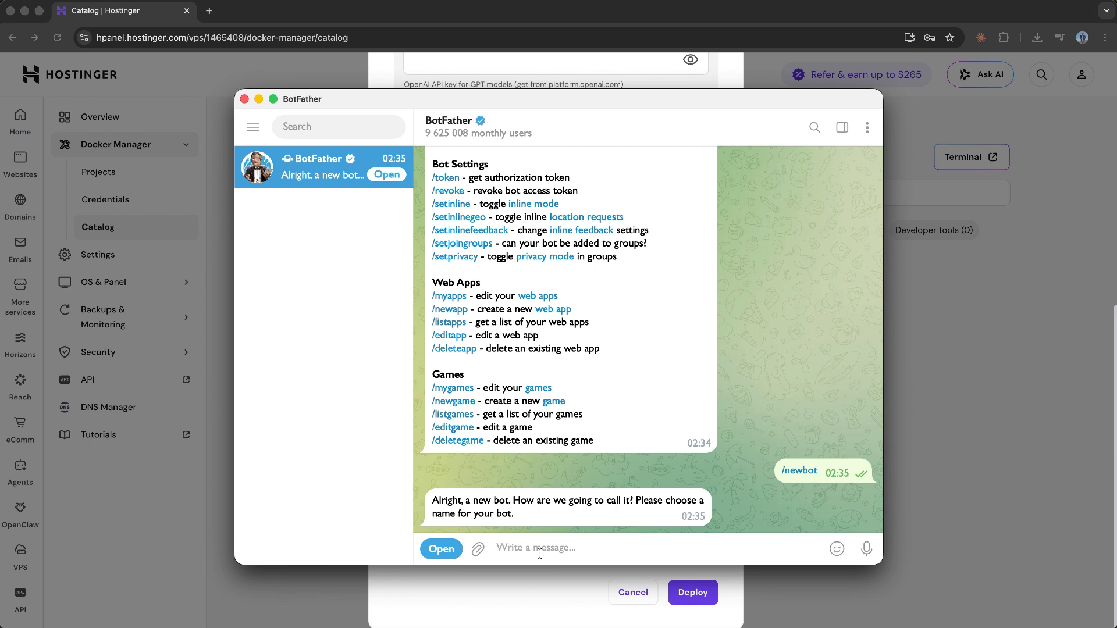
type("Jack")
key("Return")
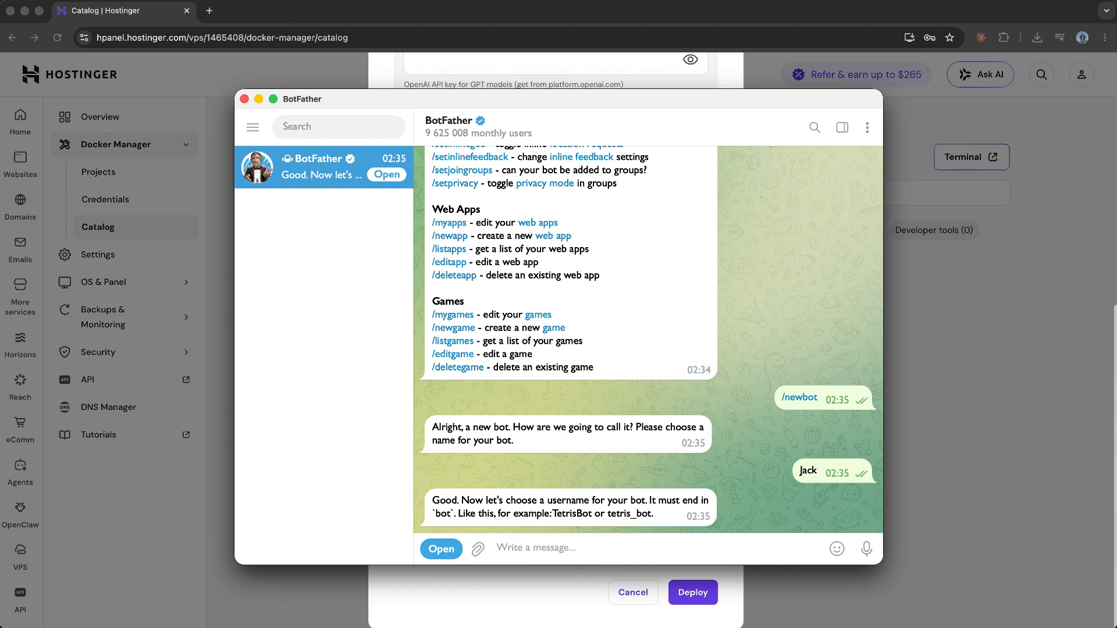
- Try to register jack_openclaw123_bot as the new bot's username
type("jack_open")
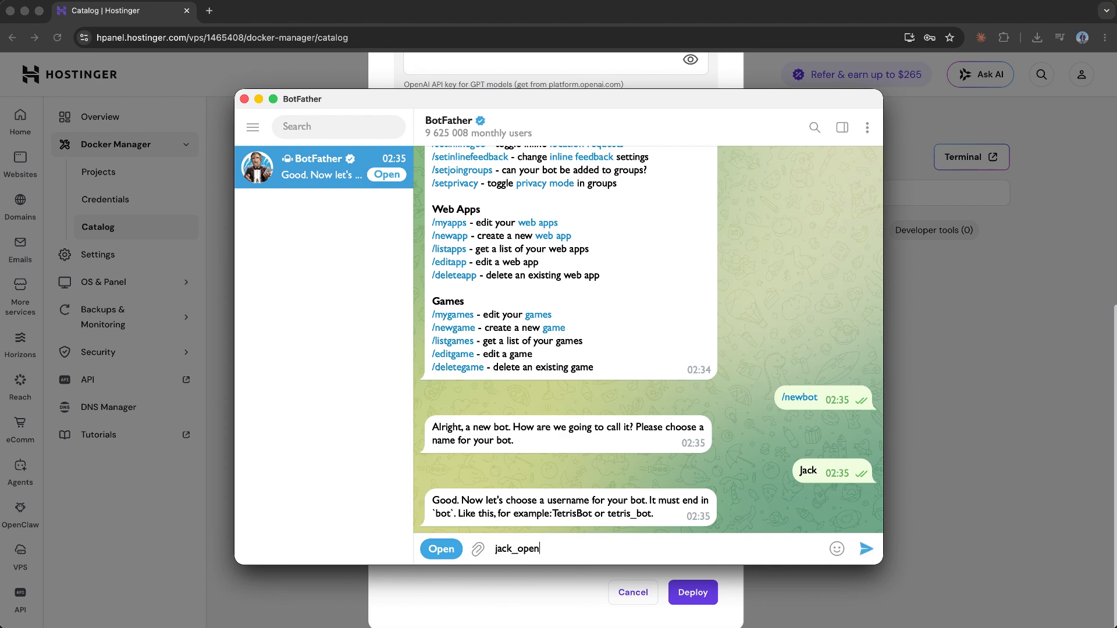
type("claw123_bot")
key("Return")
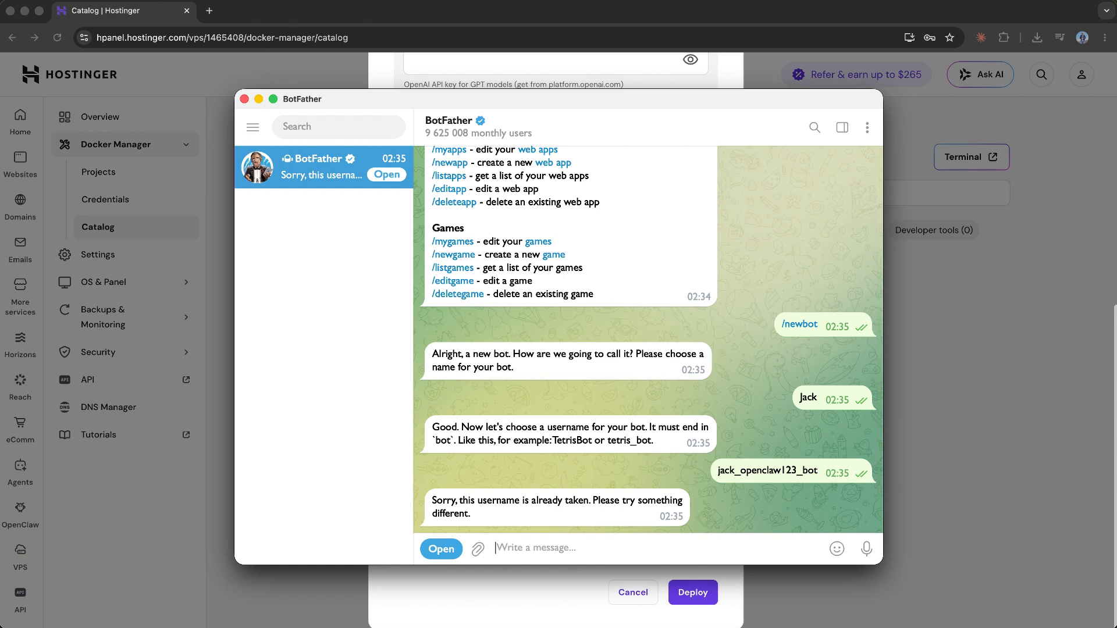
- Submit jack123_openclaw555_bot to BotFather as the new bot's username
type("jack123_")
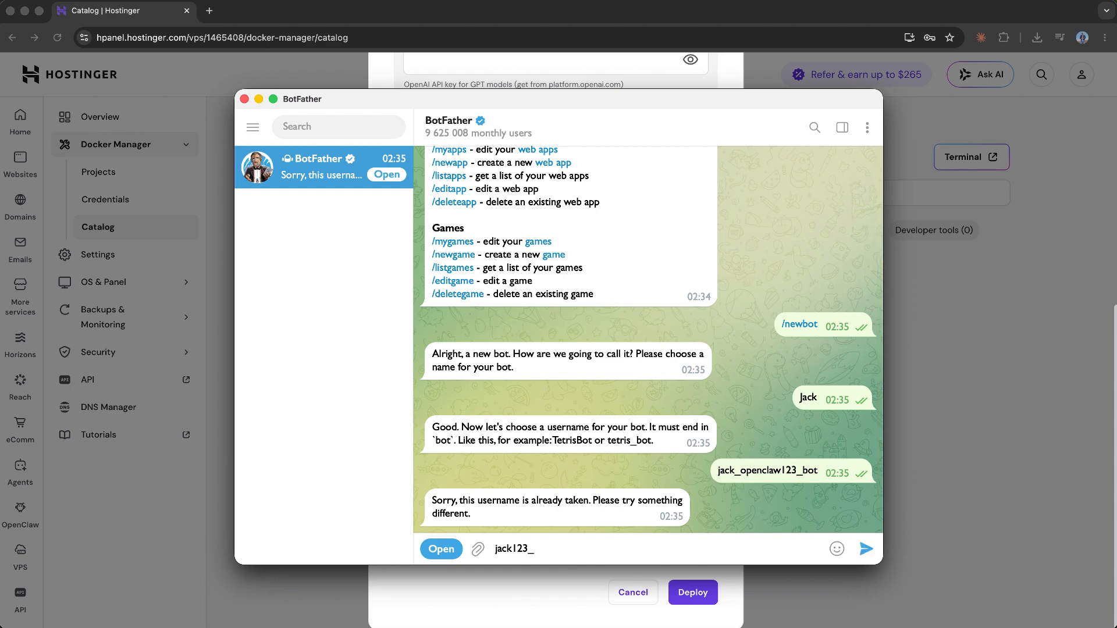
type("openclaw555_bot")
key("Return")
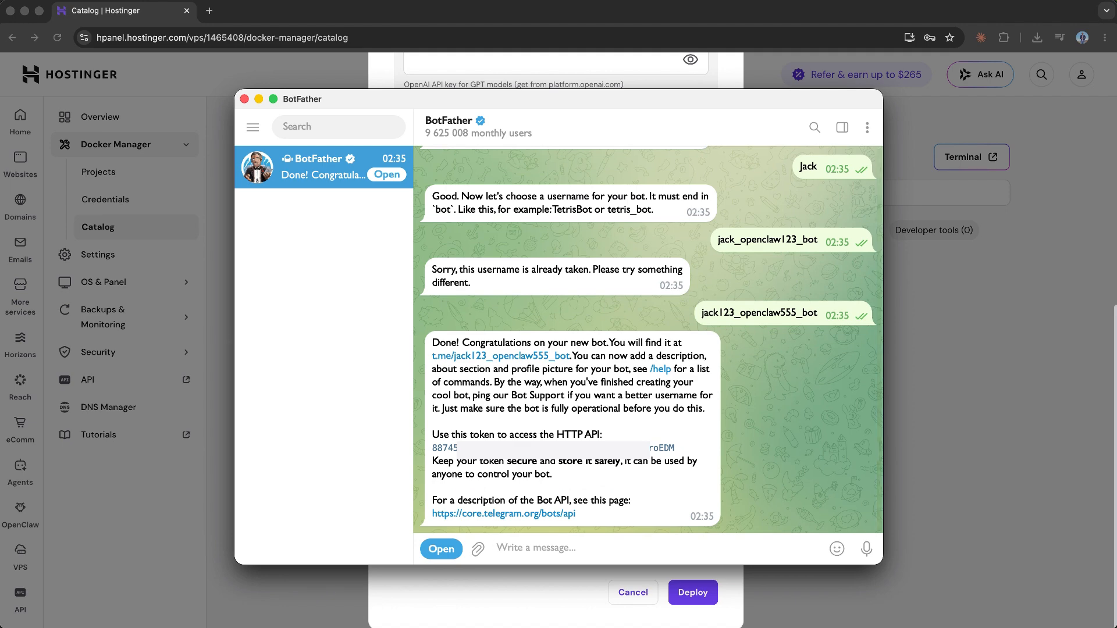
- Copy the new bot's API token from BotFather, paste it as the Telegram bot token in the Hostinger OpenClaw setup, and deploy
double_click(690, 458)
double_click(669, 448)
left_click_drag(674, 448, 433, 450)
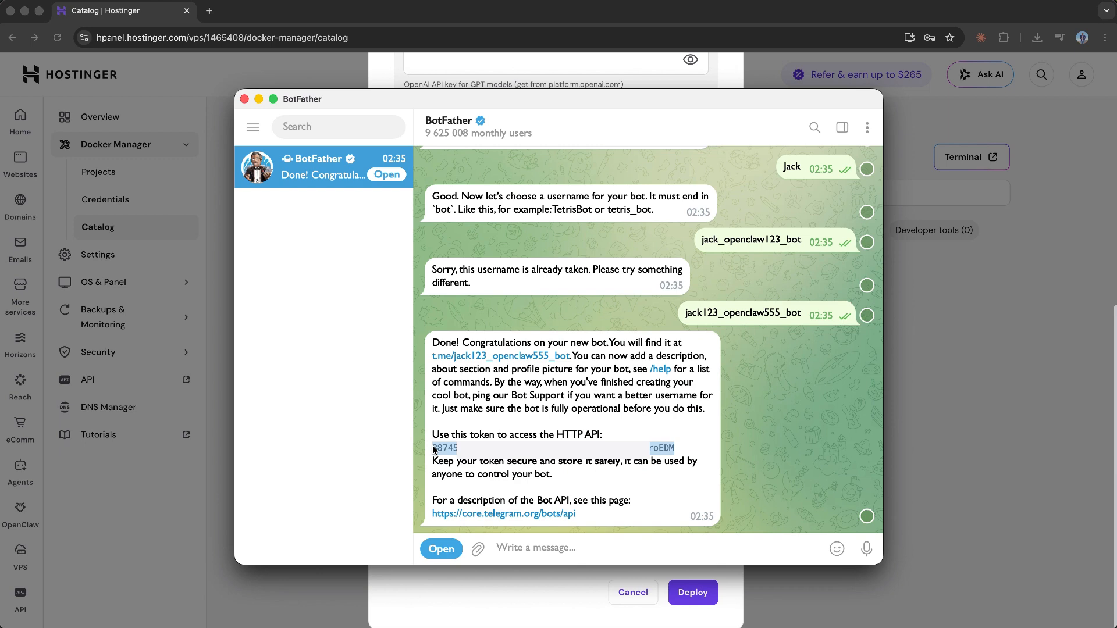
left_click_drag(432, 446, 434, 446)
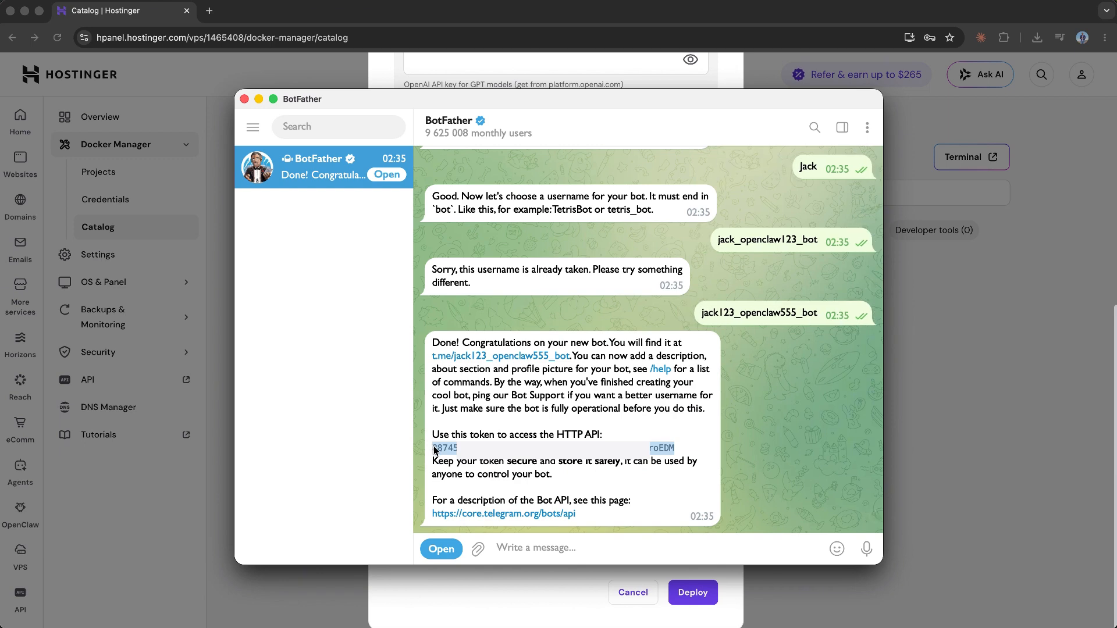
left_click(438, 605)
left_click(478, 527)
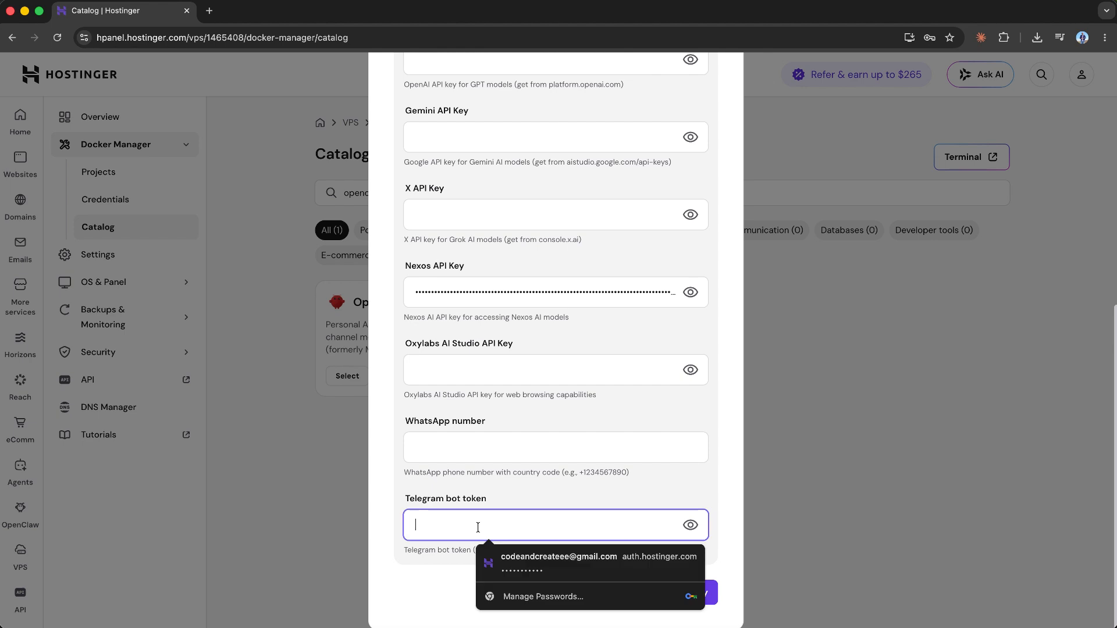
key("super+v")
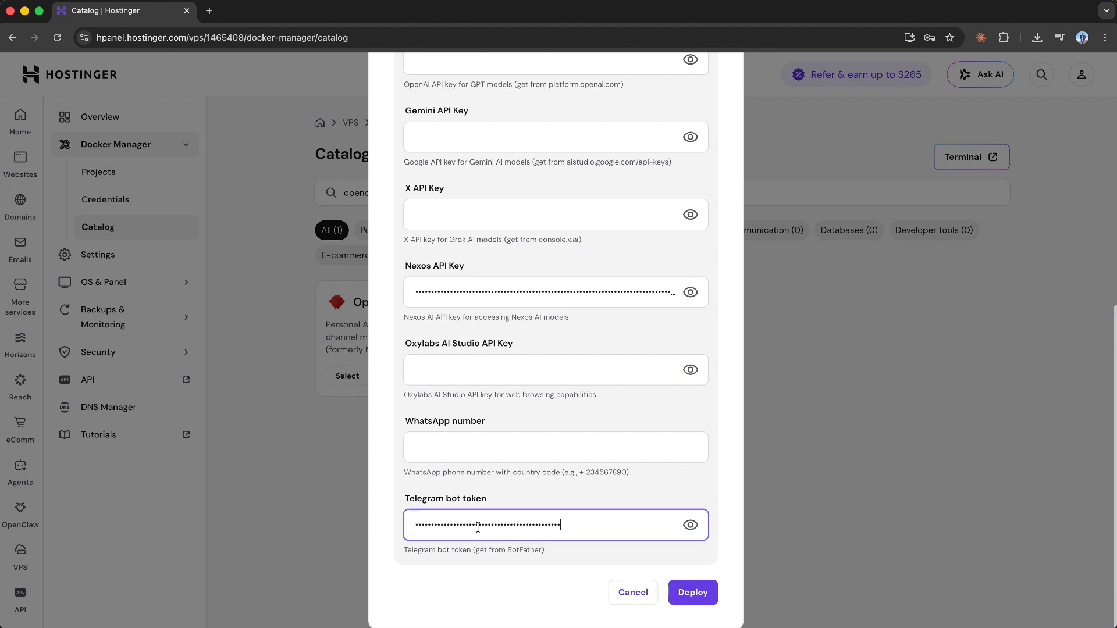
left_click(699, 596)
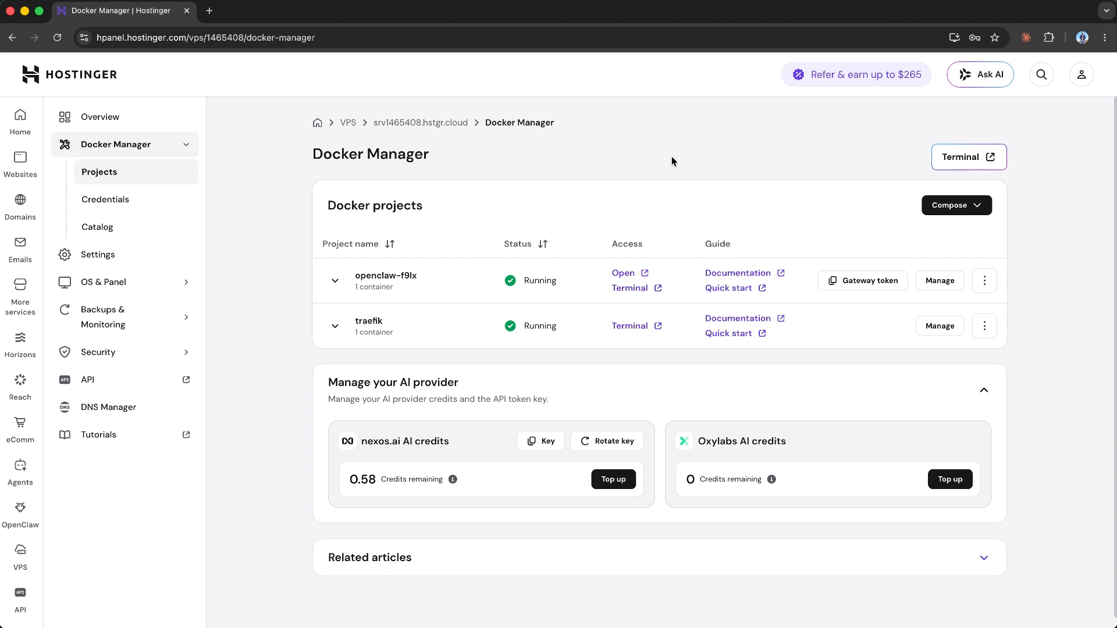
- Open the openclaw-f9lx project from Docker Manager and log in to OpenClaw with the gateway token
left_click(629, 281)
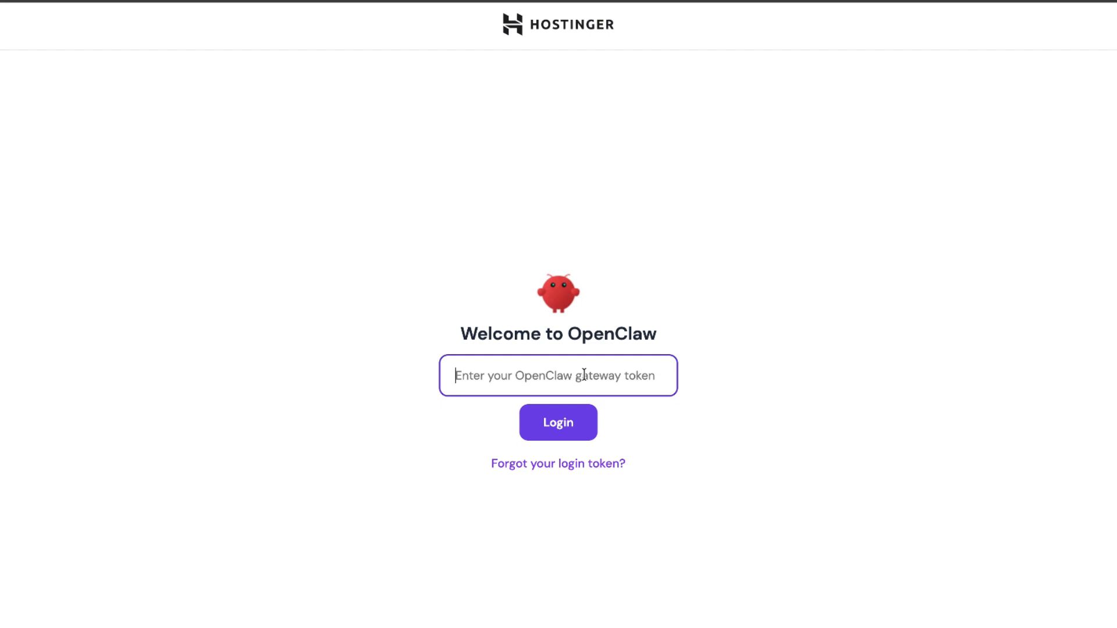
key("ctrl+v")
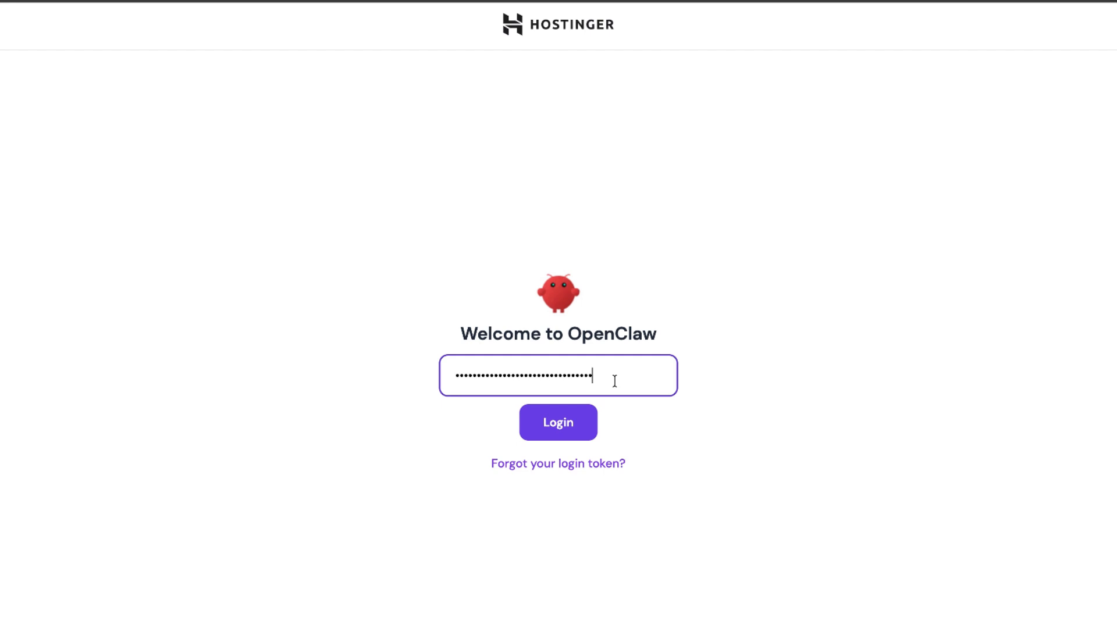
left_click(583, 431)
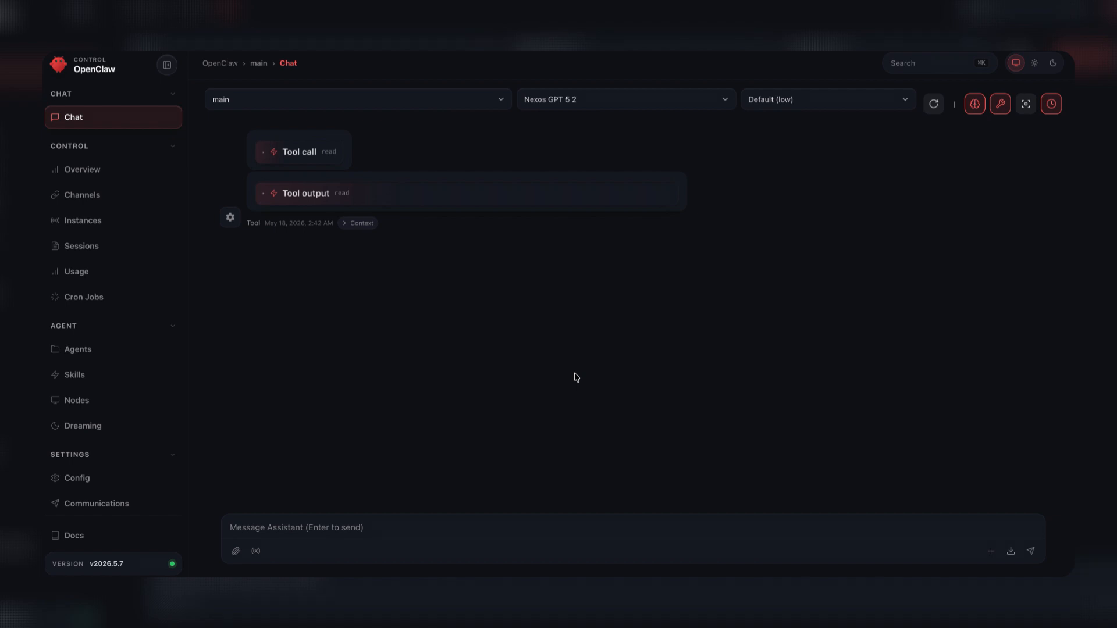
- Send the greeting "Hey" to the assistant in the OpenClaw chat
left_click(535, 532)
type("Hey")
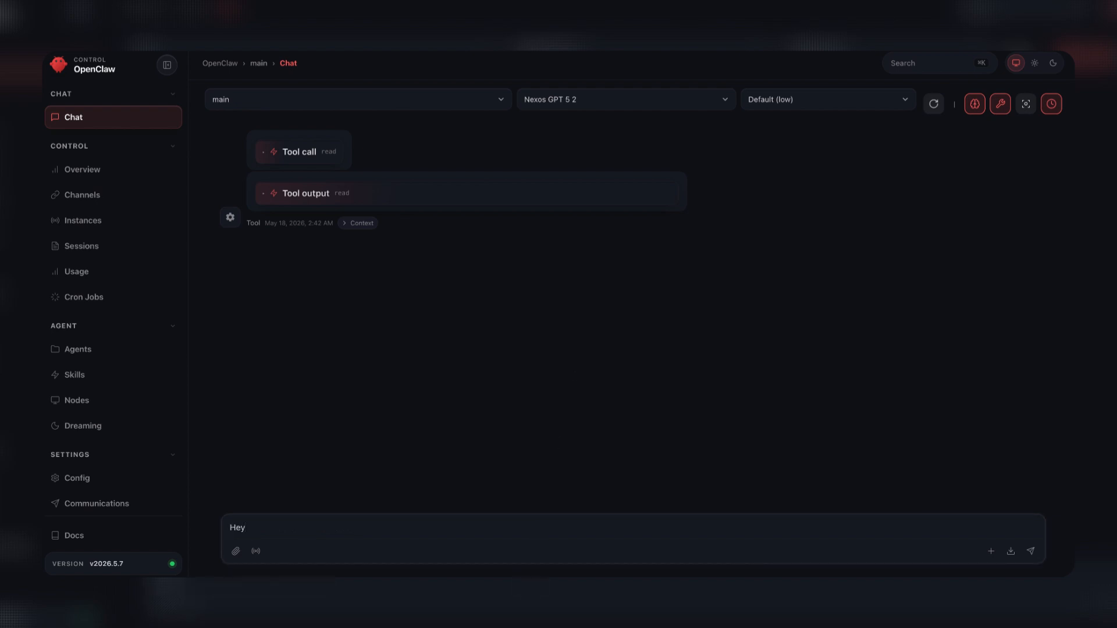
key("Return")
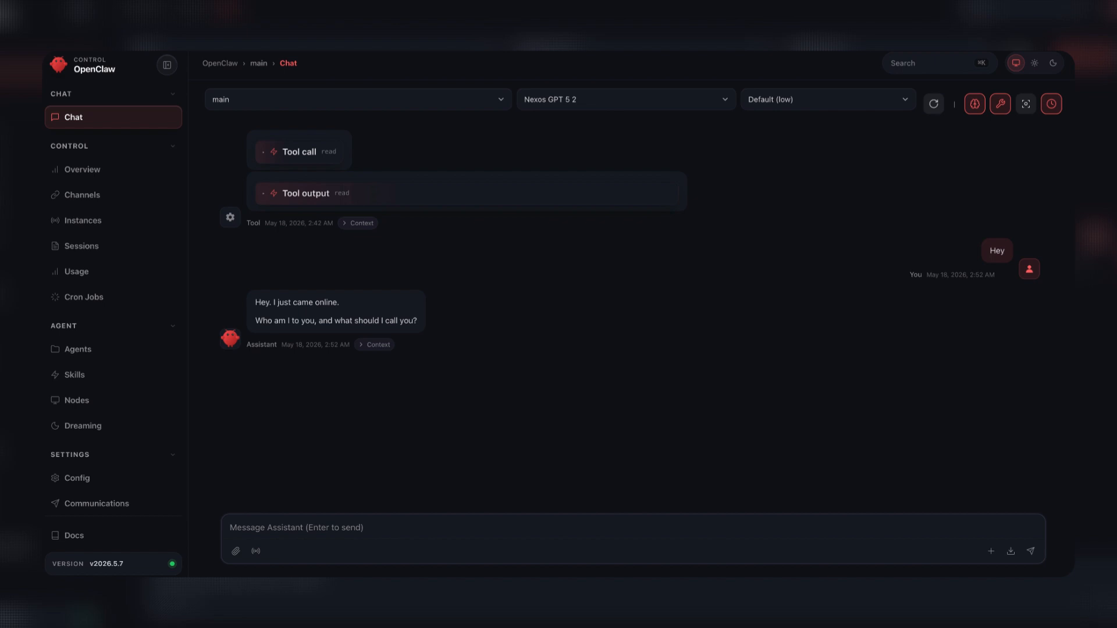
- Send the assistant a message saying "You are Jack, my personal assistant" and giving the owner's first name
type("Y")
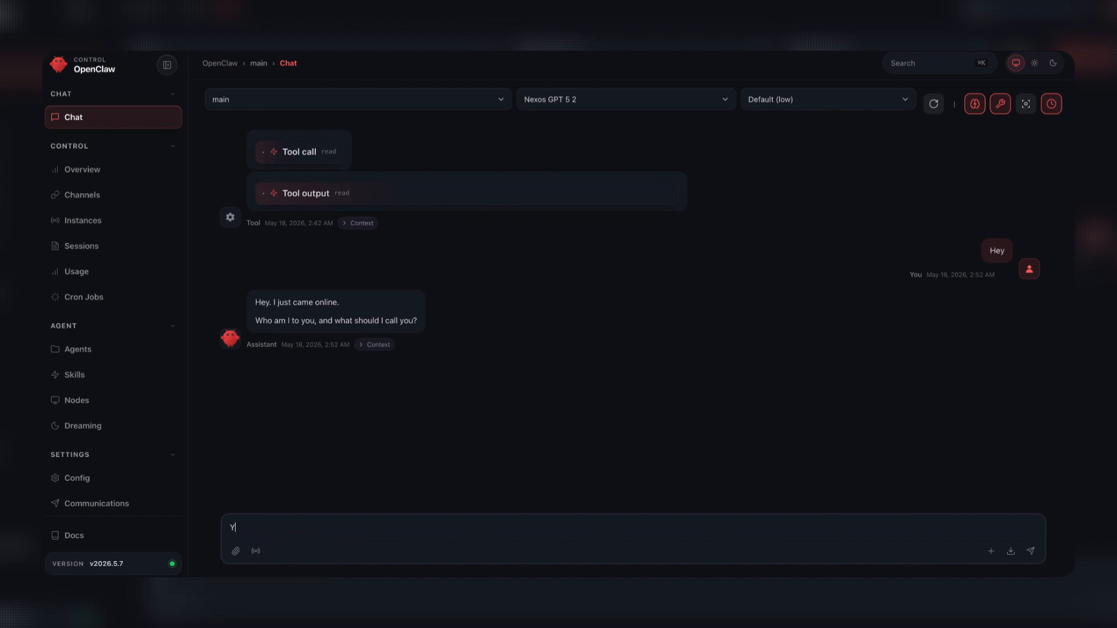
type("ou are Jack, my ")
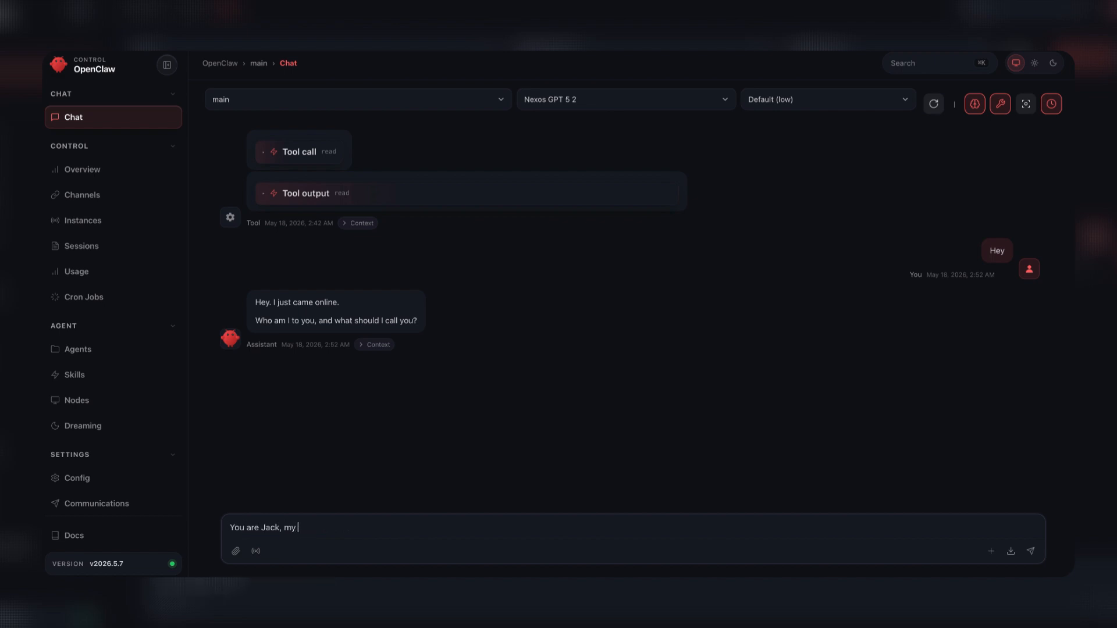
type("personal assistant")
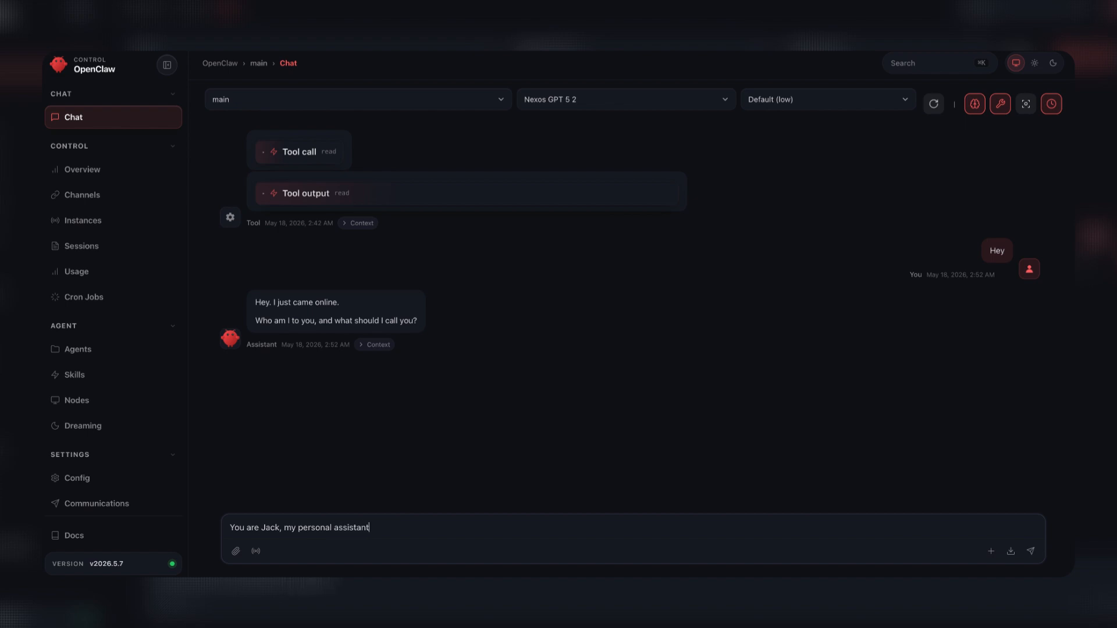
type(", my name is George")
key("Return")
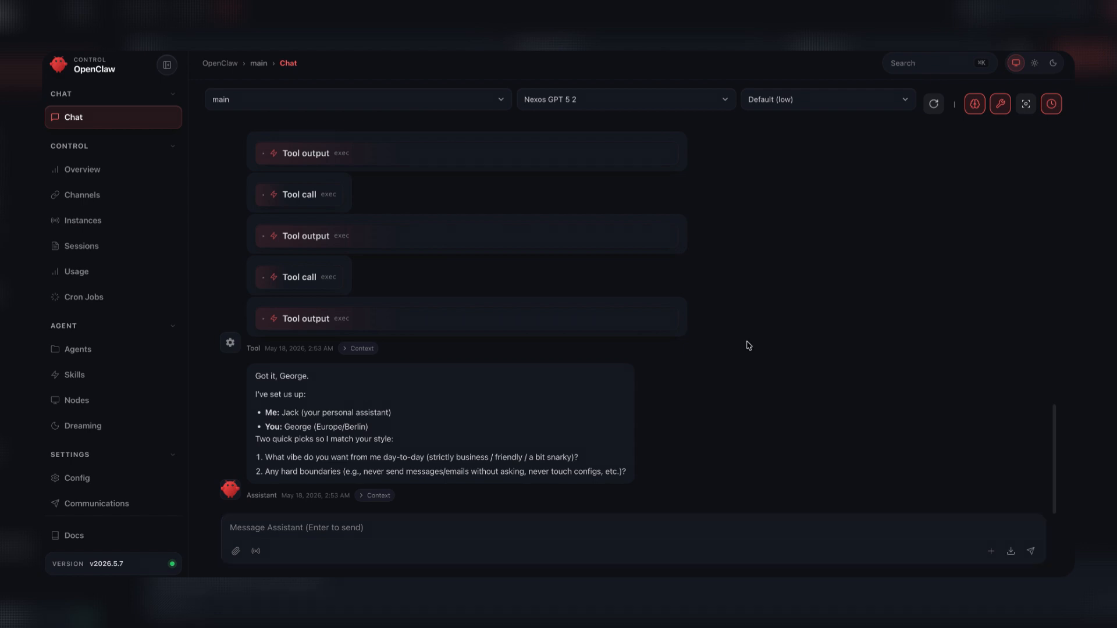
- Switch to Telegram, open the jack123_openclaw555_bot chat from BotFather's message and start the bot
left_click(723, 575)
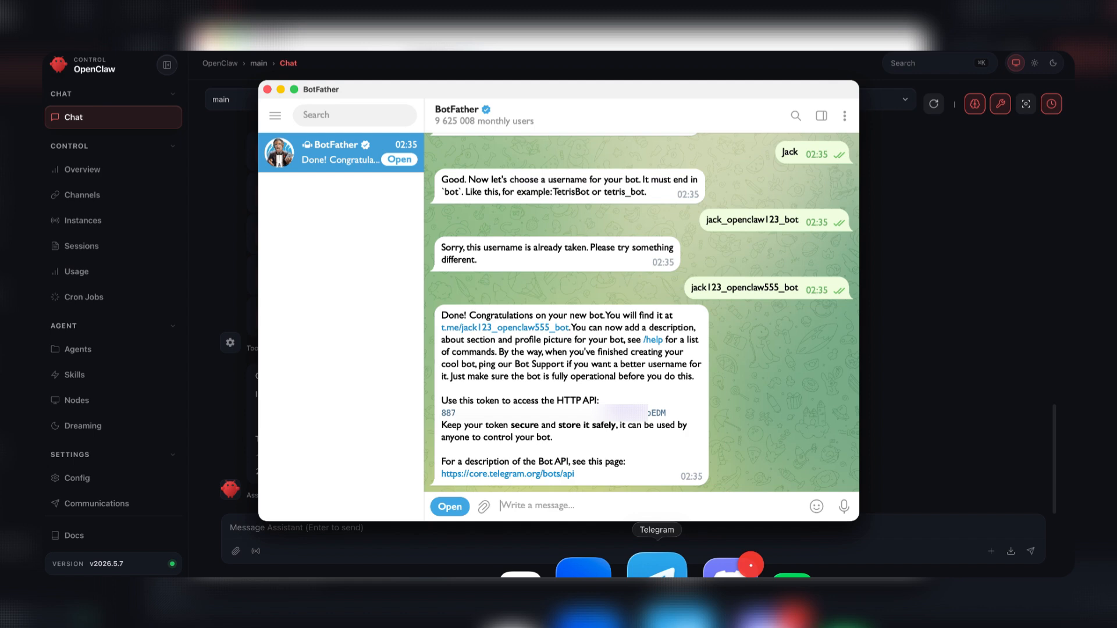
left_click(511, 329)
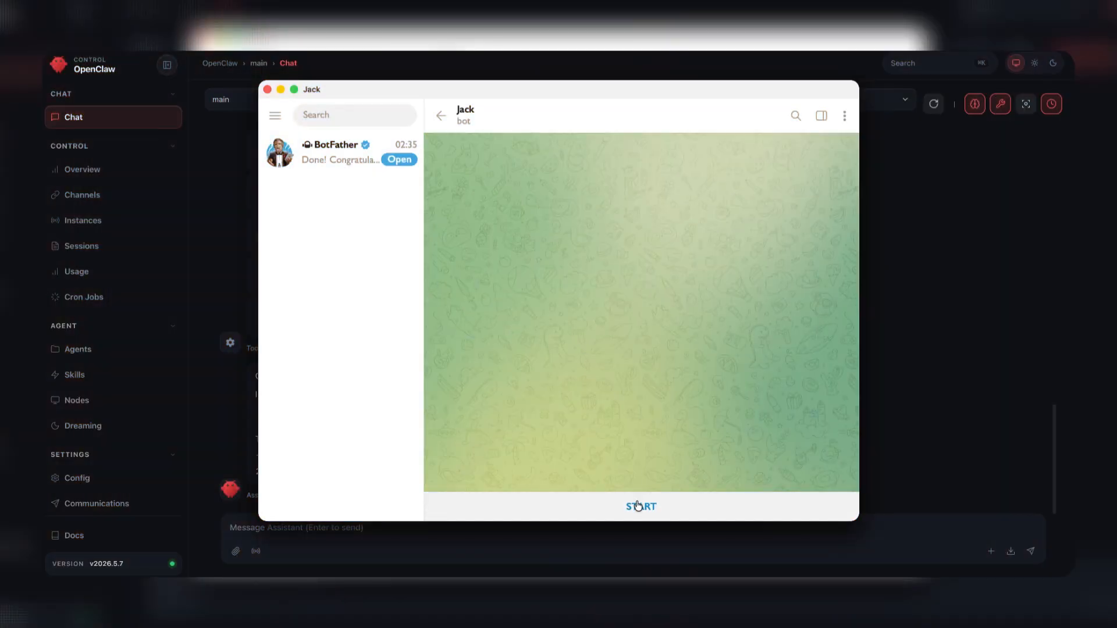
left_click(640, 506)
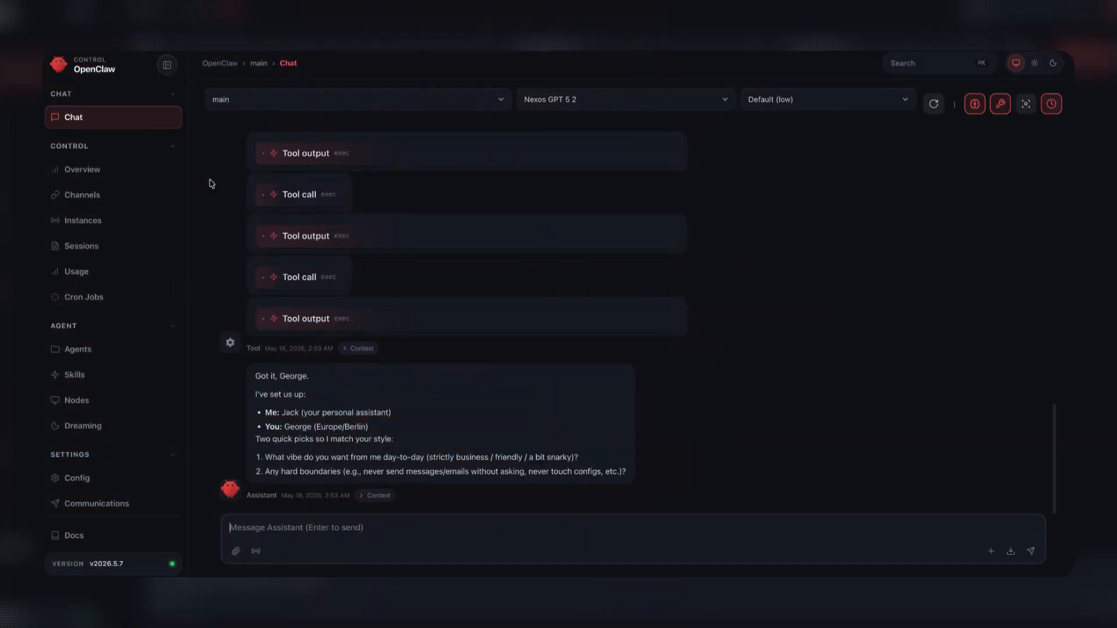
- In OpenClaw's Telegram channel settings, add an Allow From entry and paste the account's Telegram user ID into it
left_click(79, 203)
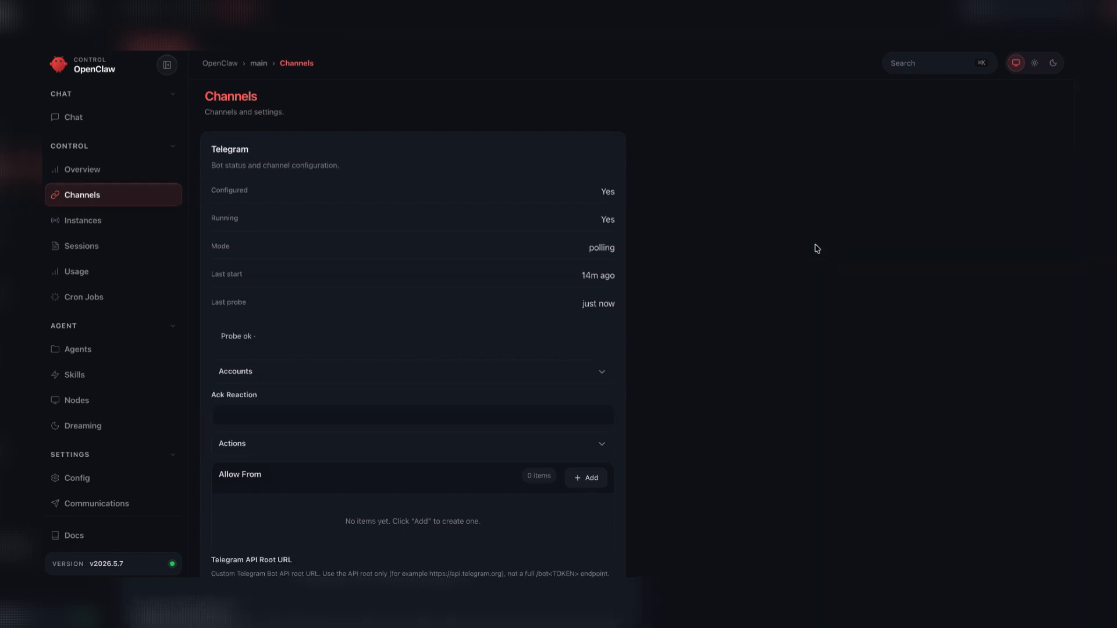
scroll(397, 349, "down", 5)
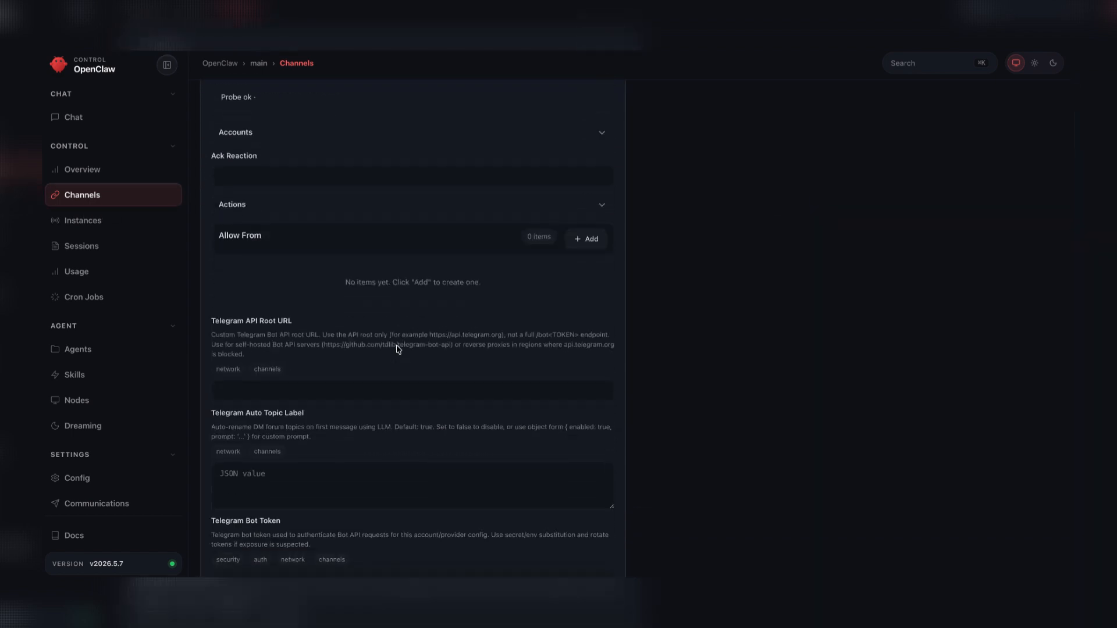
scroll(396, 346, "down", 6)
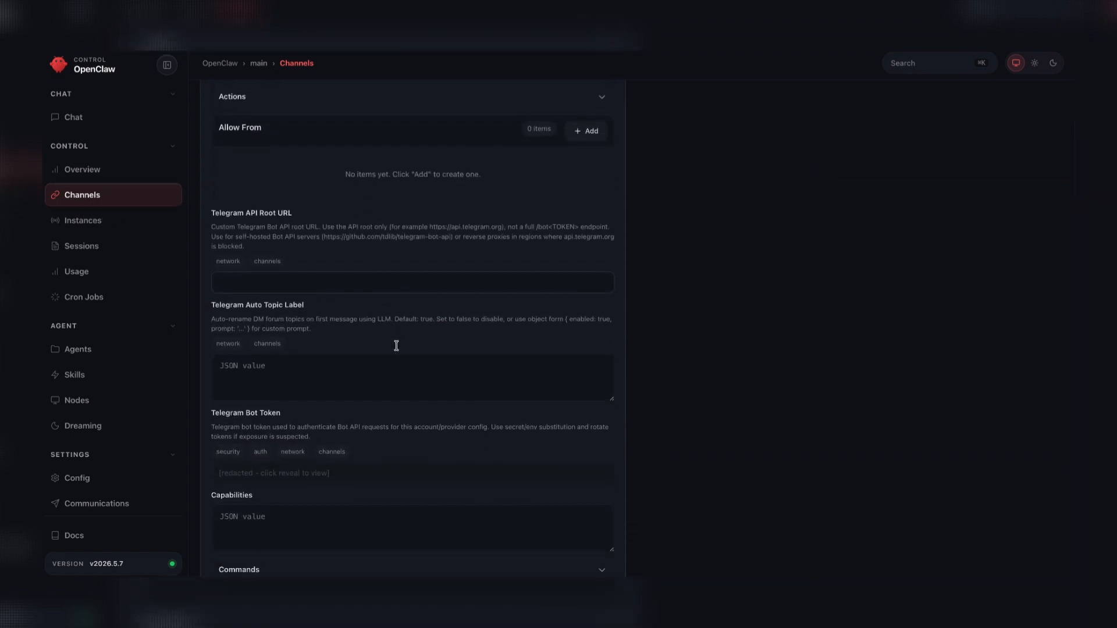
scroll(397, 346, "down", 4)
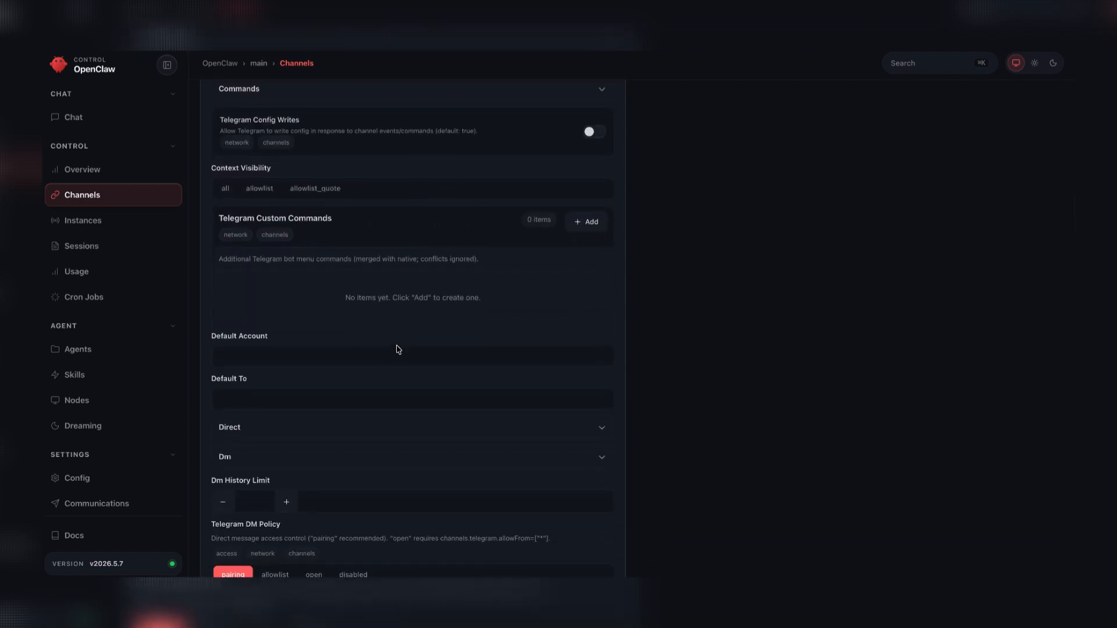
scroll(396, 346, "up", 13)
scroll(396, 345, "down", 3)
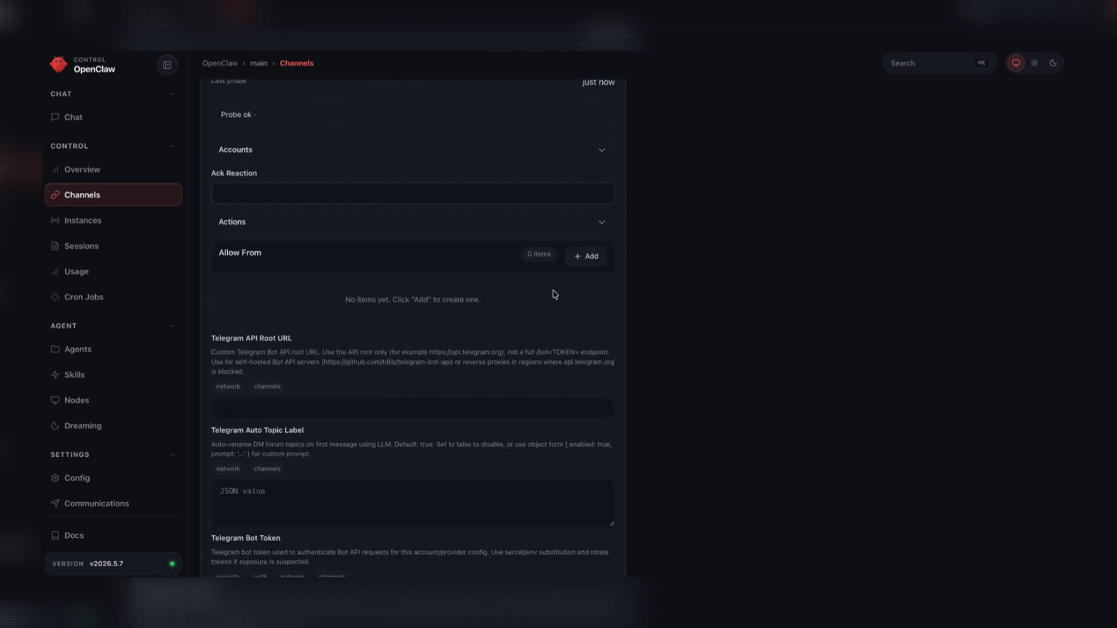
left_click(588, 256)
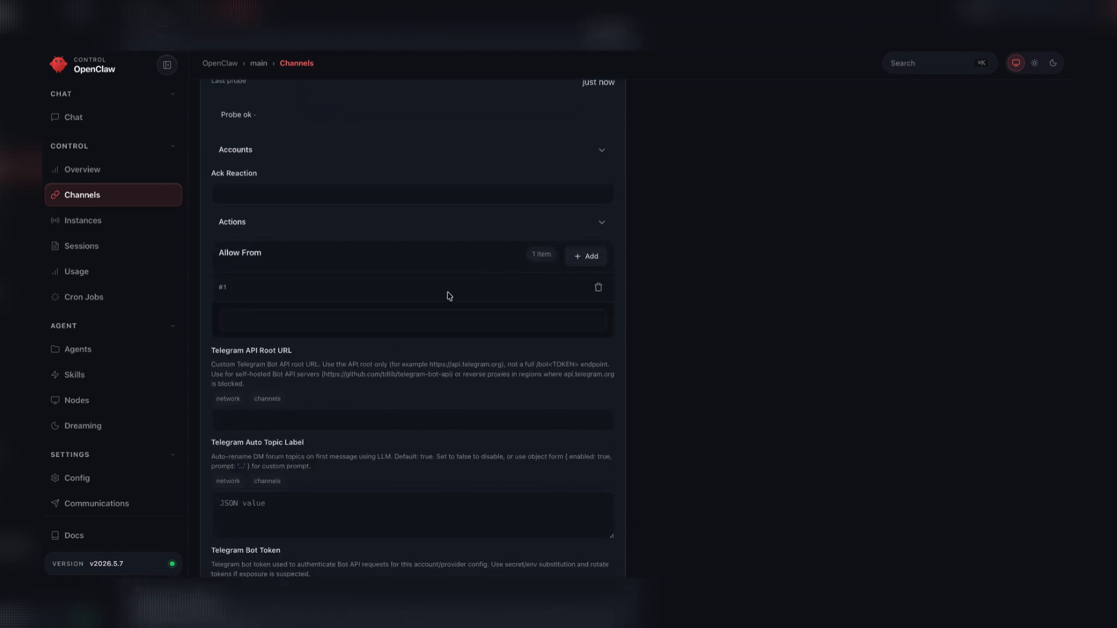
left_click(409, 319)
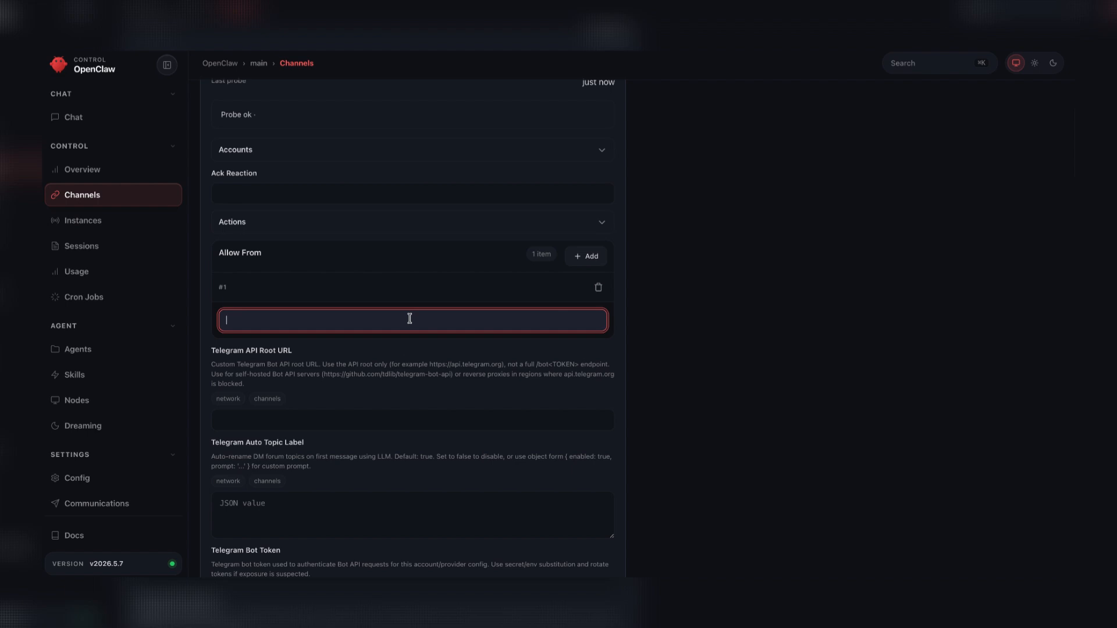
key("ctrl+v")
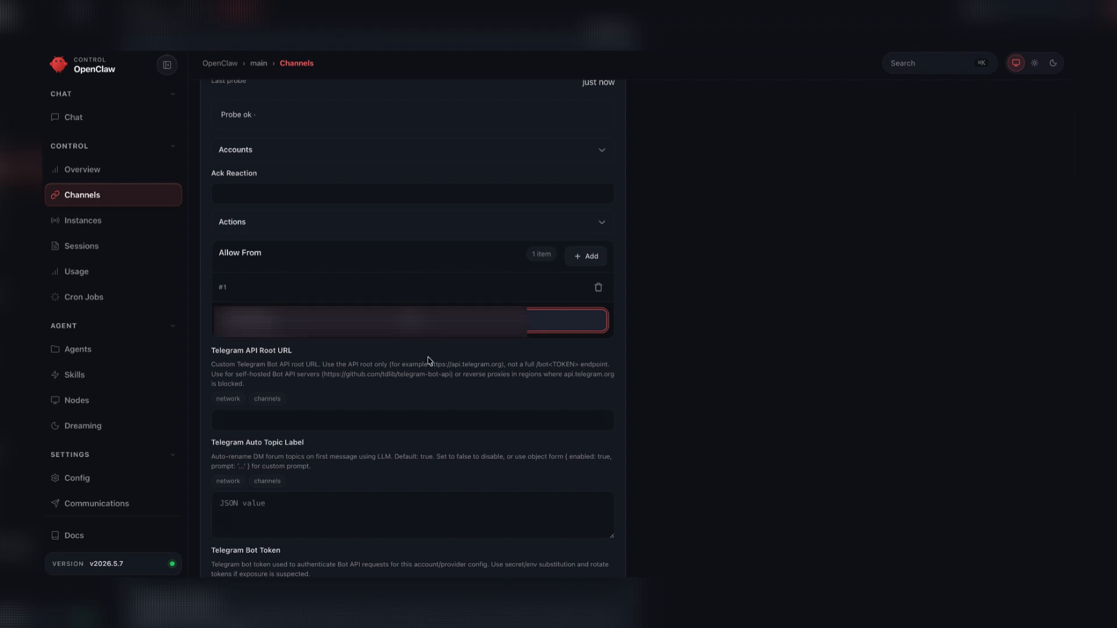
- Set the Telegram DM Policy to allowlist and save the channel settings
scroll(429, 360, "down", 10)
scroll(430, 361, "down", 5)
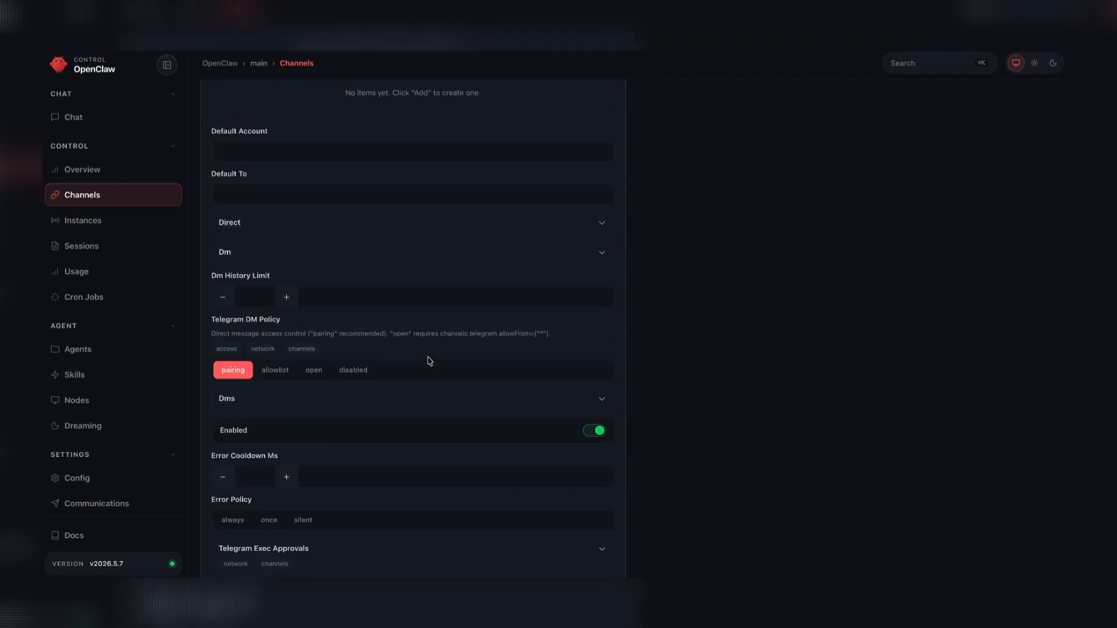
scroll(429, 360, "down", 1)
left_click(268, 320)
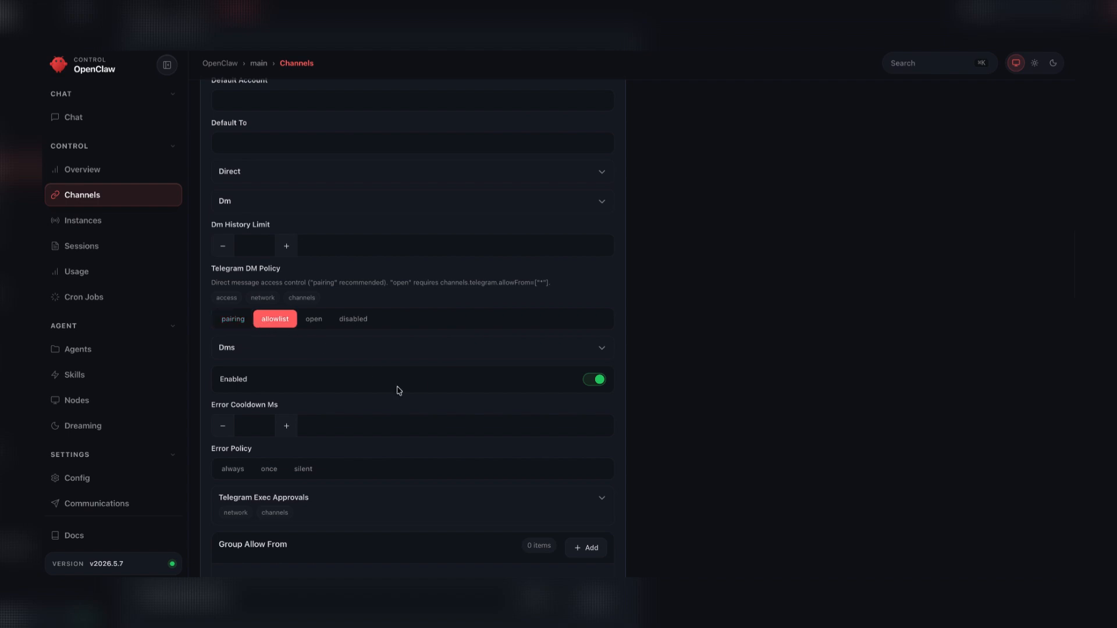
scroll(388, 451, "down", 3)
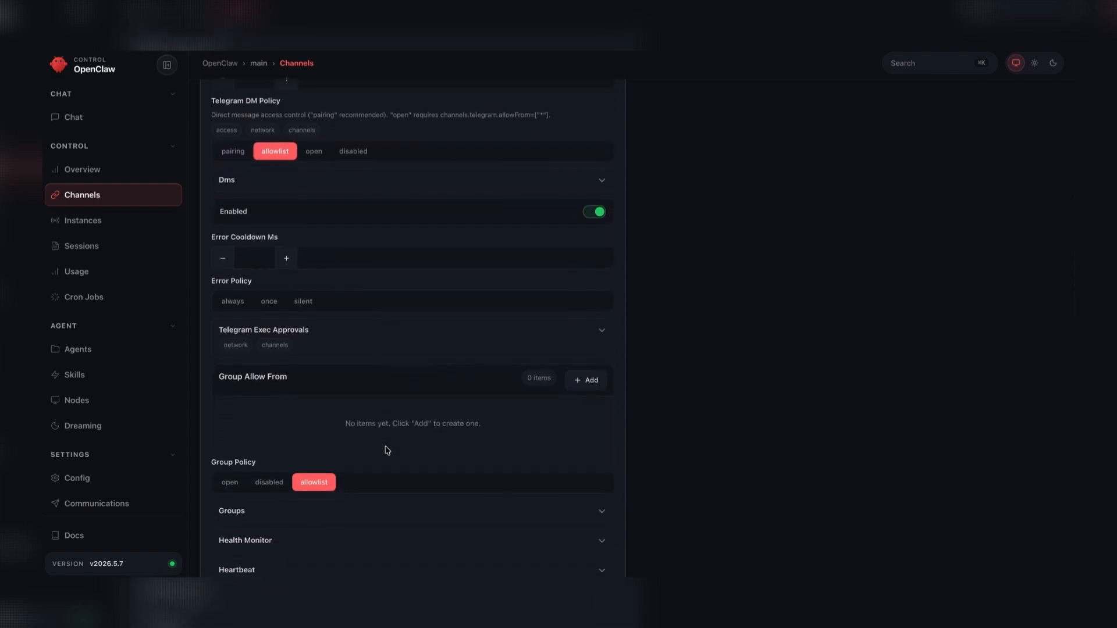
scroll(388, 450, "down", 5)
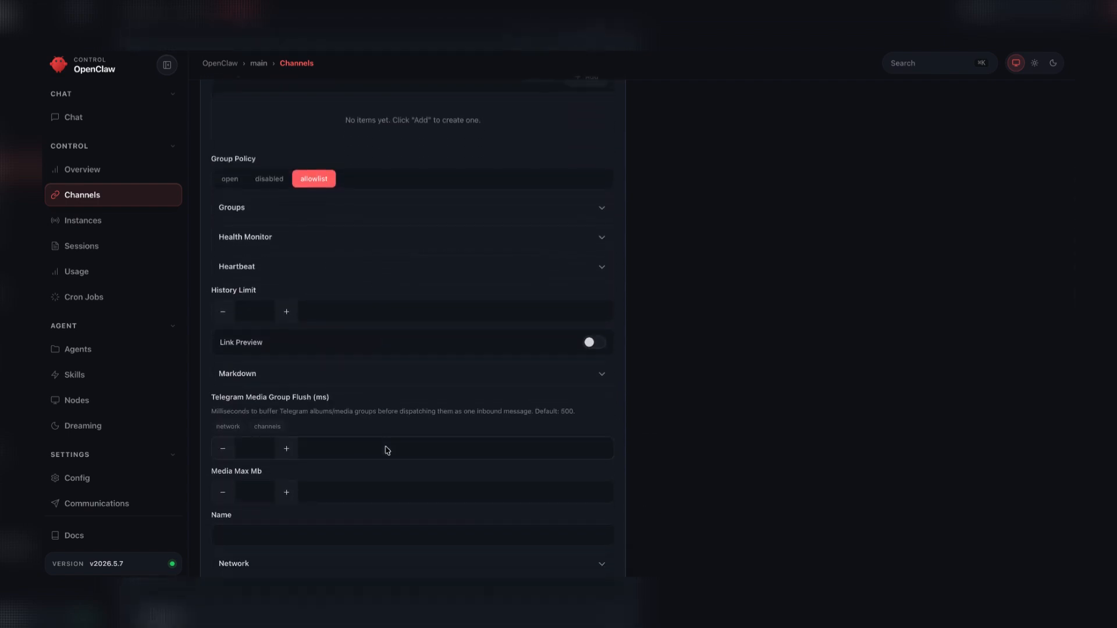
scroll(388, 450, "down", 5)
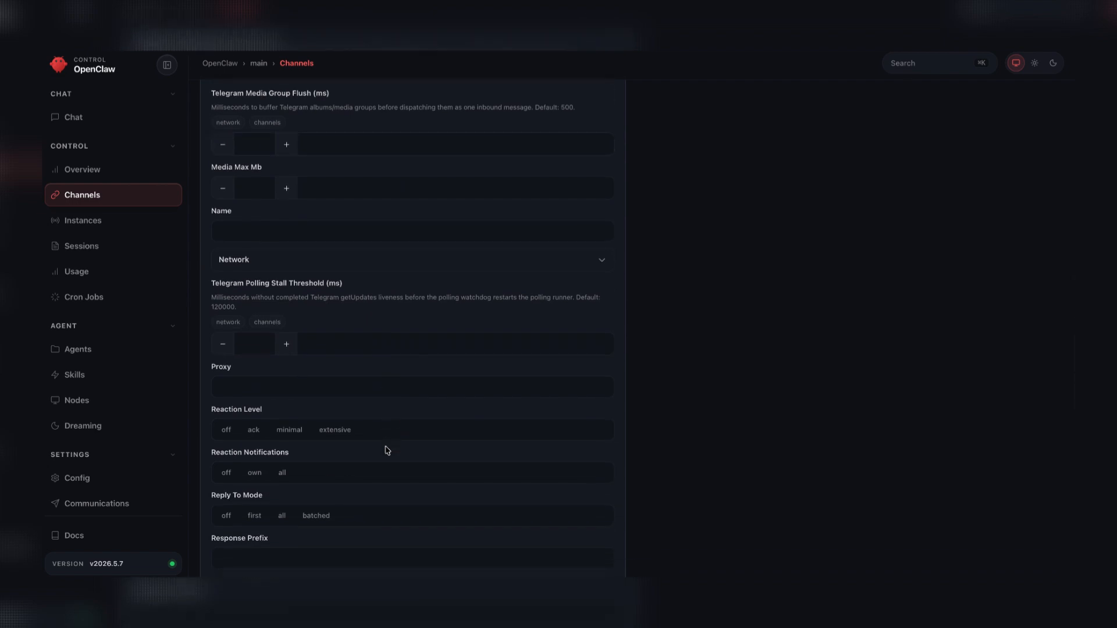
scroll(387, 450, "down", 12)
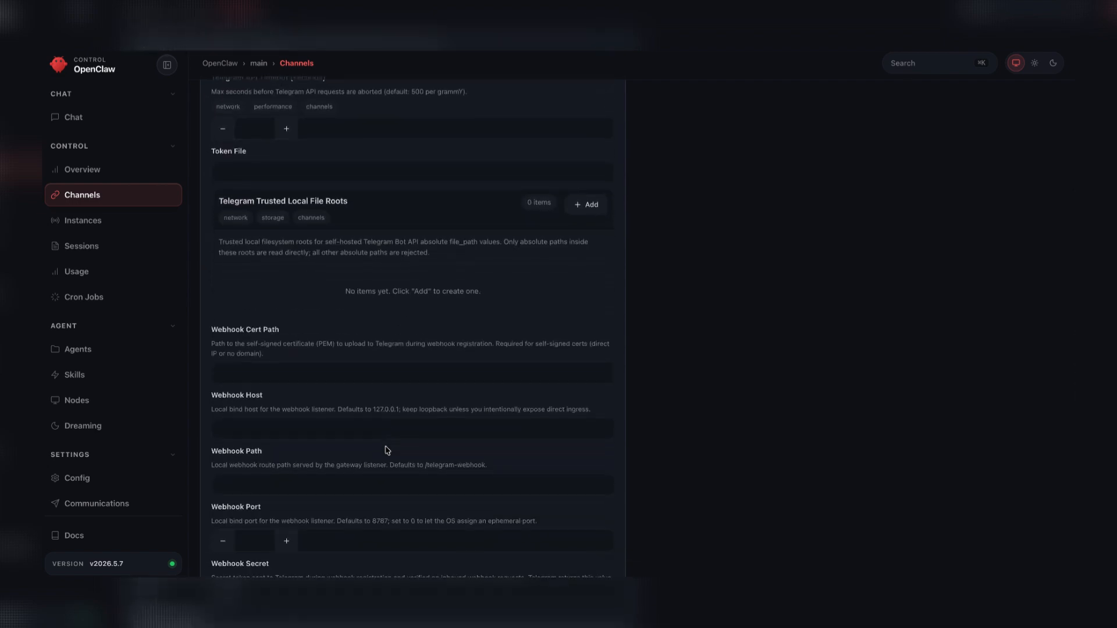
scroll(385, 446, "down", 10)
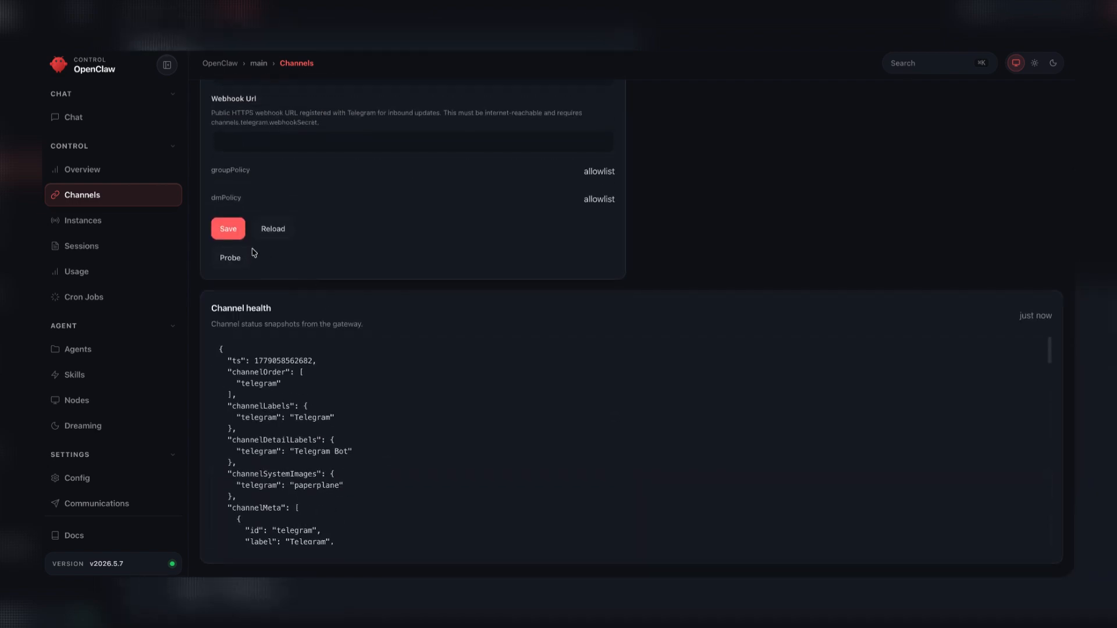
left_click(229, 230)
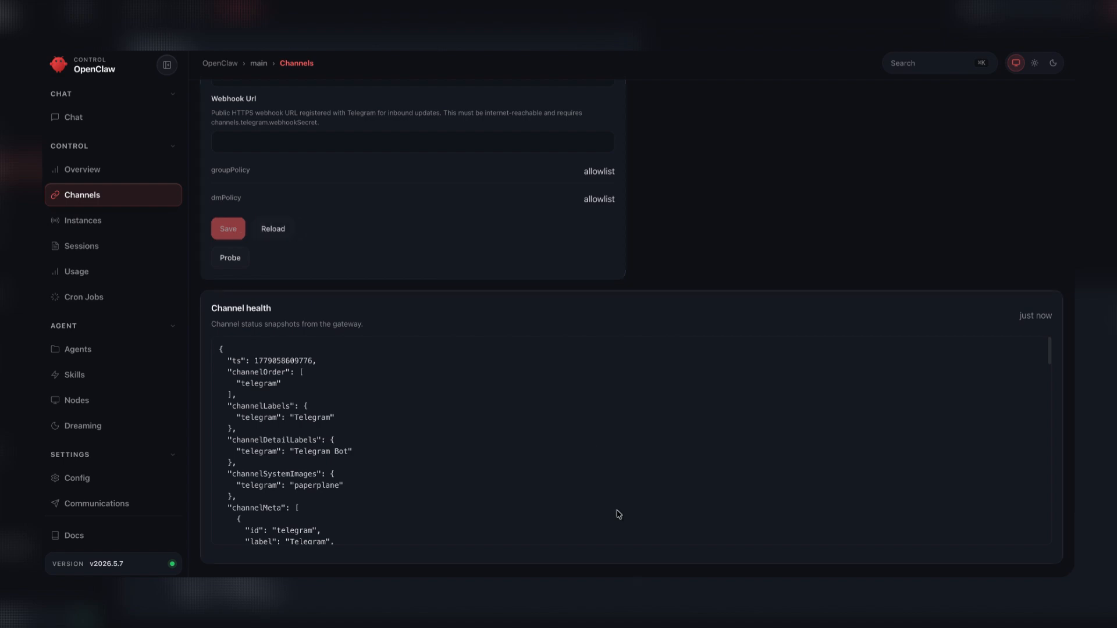
- Switch to Telegram and test the Jack bot by sending "hey" and "who are you?"
left_click(647, 568)
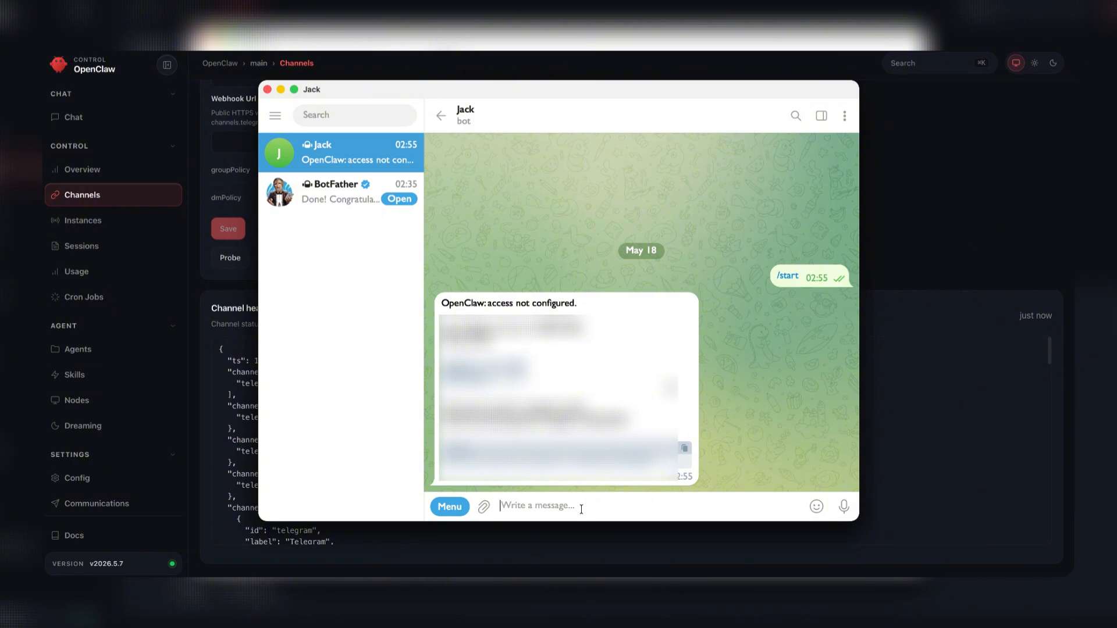
type("hey")
key("Return")
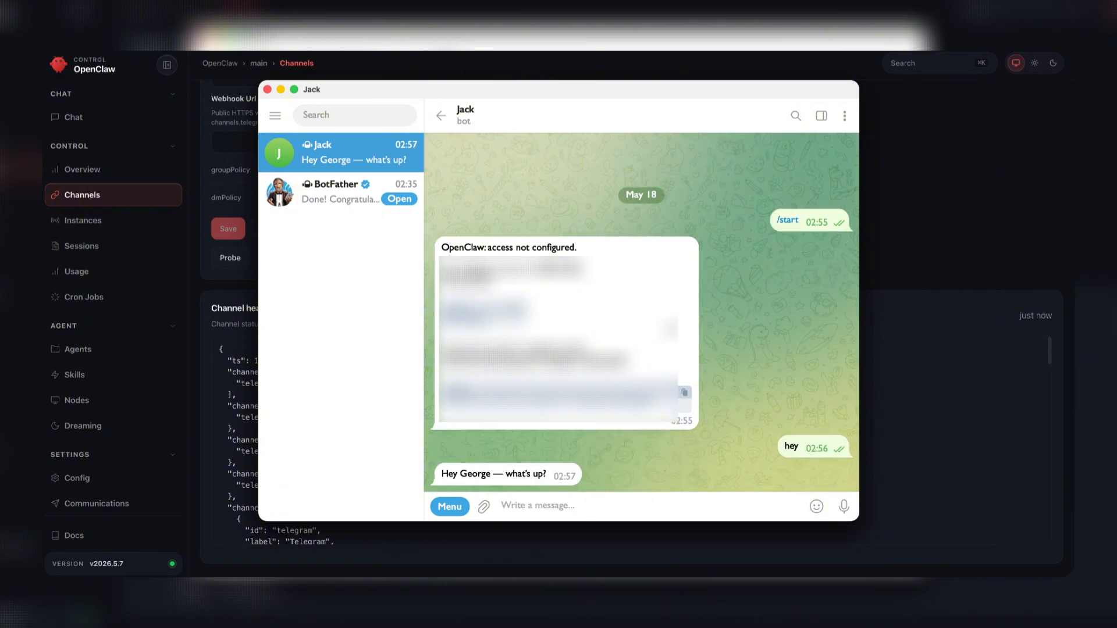
type("who are you?")
key("Return")
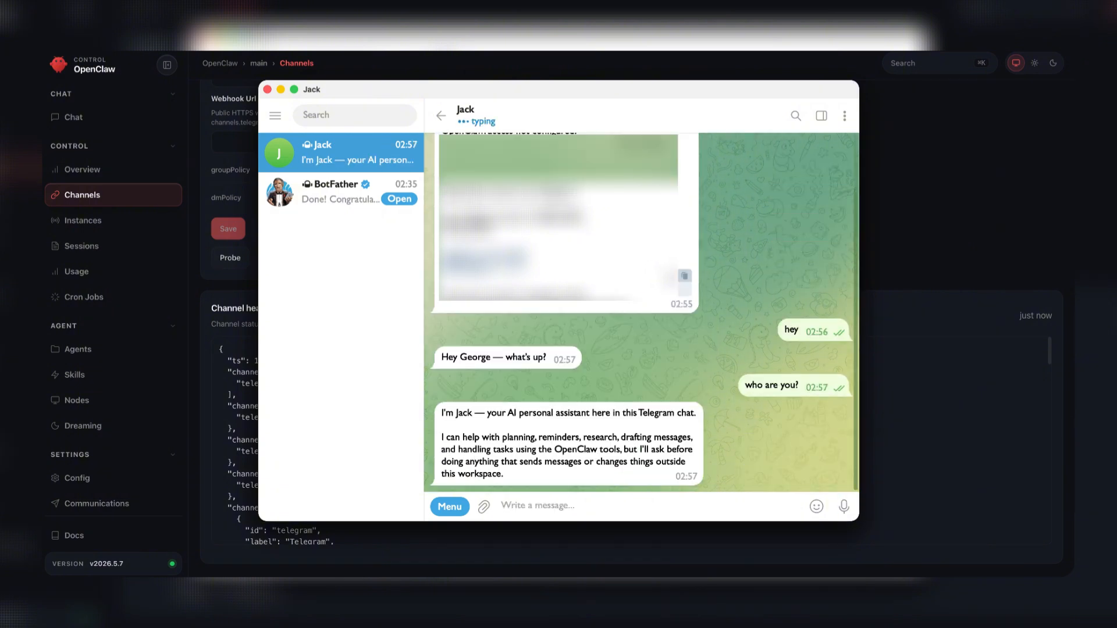